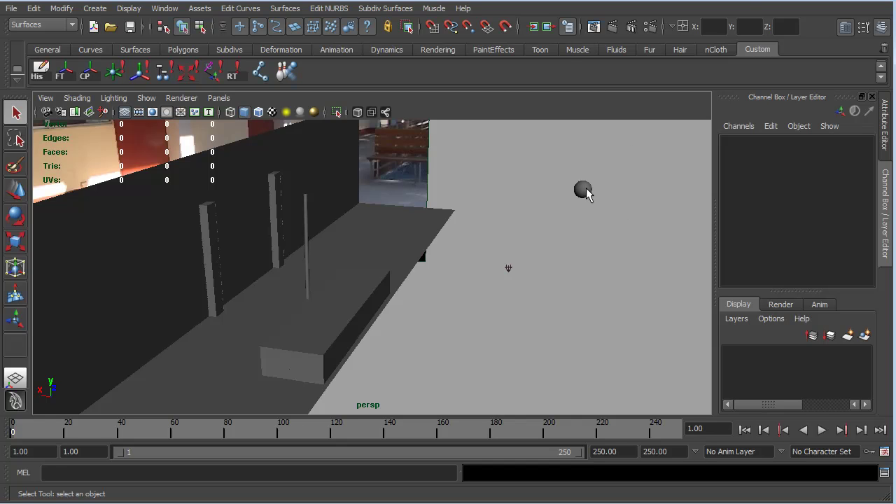
- Select nurbsSphere1 and orbit around the walls, pillars and photo-backed plane
left_click(584, 191)
left_click_drag(615, 226, 592, 206, "alt")
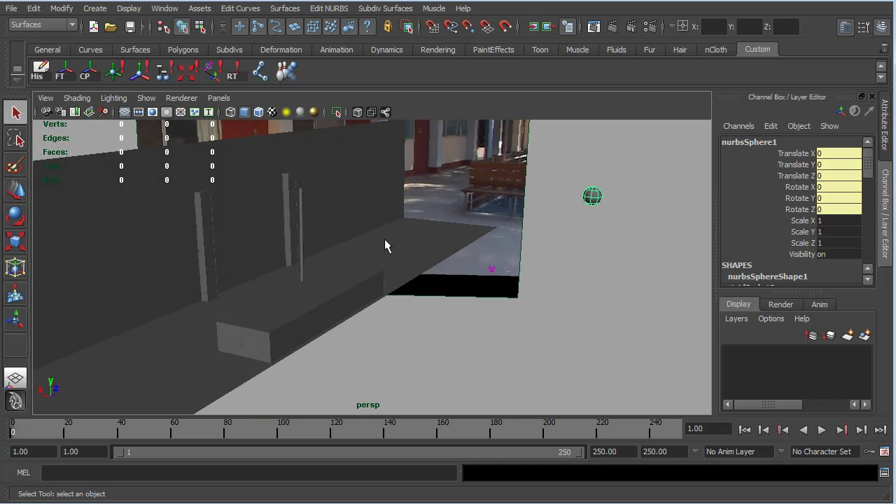
left_click_drag(488, 302, 362, 233, "alt")
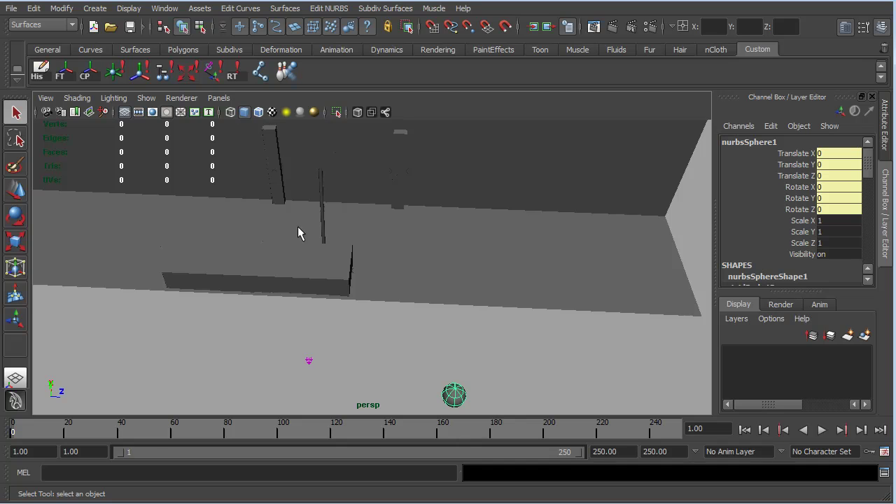
left_click_drag(297, 233, 313, 252, "alt")
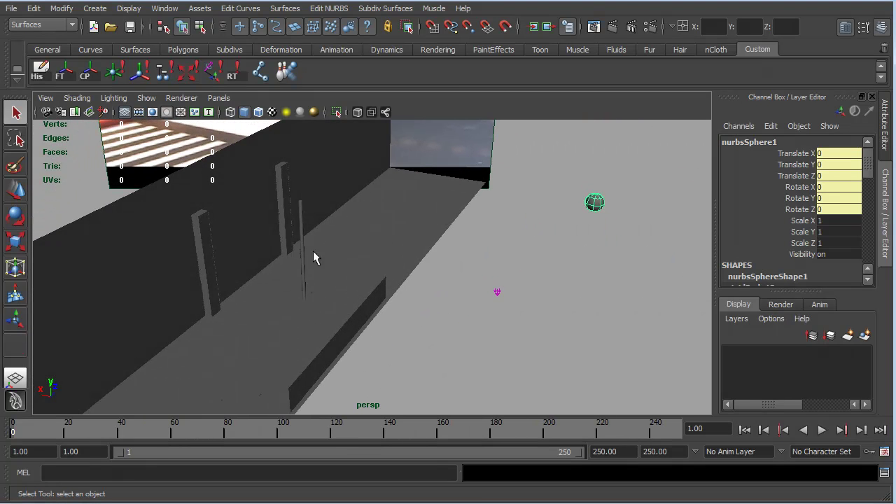
left_click_drag(278, 330, 313, 338, "alt")
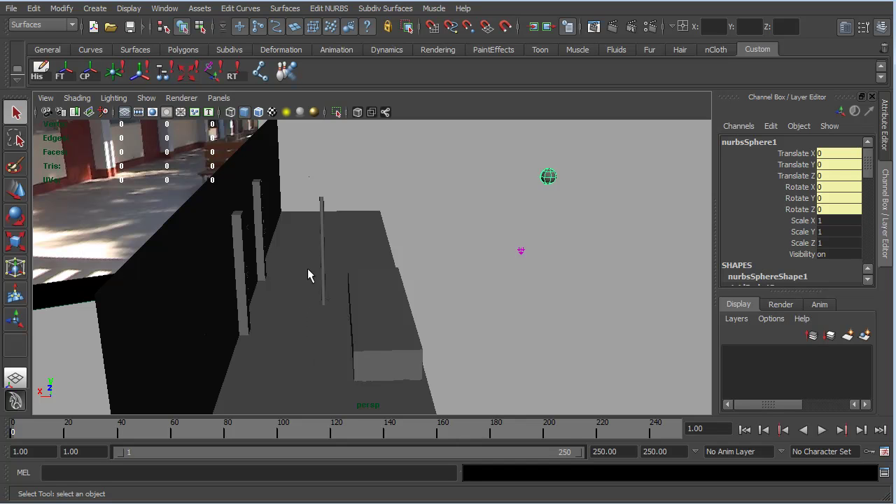
left_click_drag(562, 213, 486, 231, "alt")
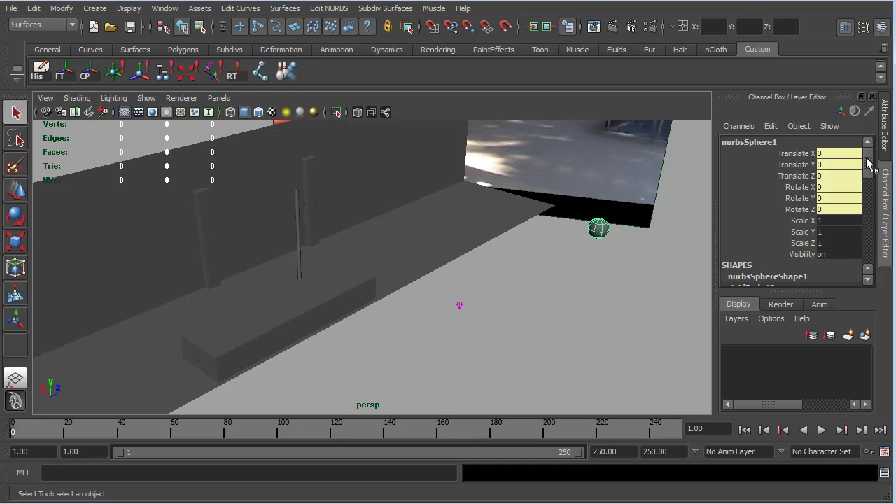
- Show rigidBody13's zero initial velocity and centre of mass -872.099, 347.973, 407.452, viewing the ball
left_click_drag(874, 160, 872, 186)
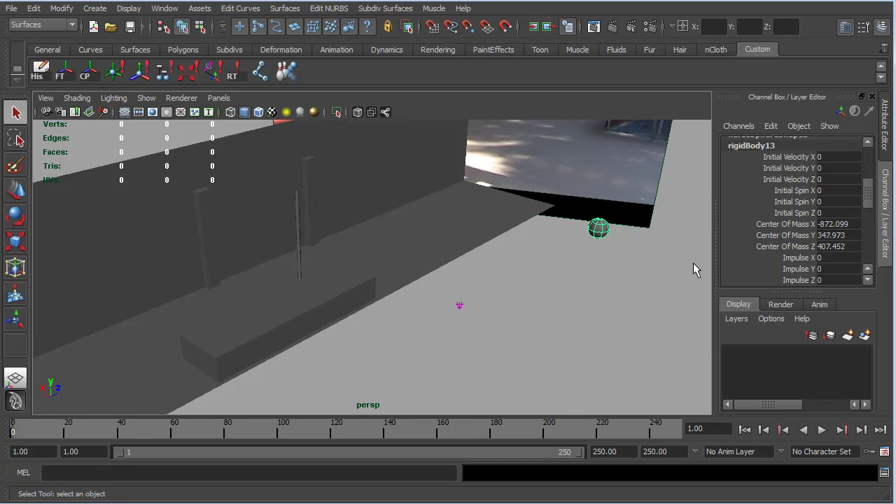
left_click_drag(634, 291, 544, 296, "alt")
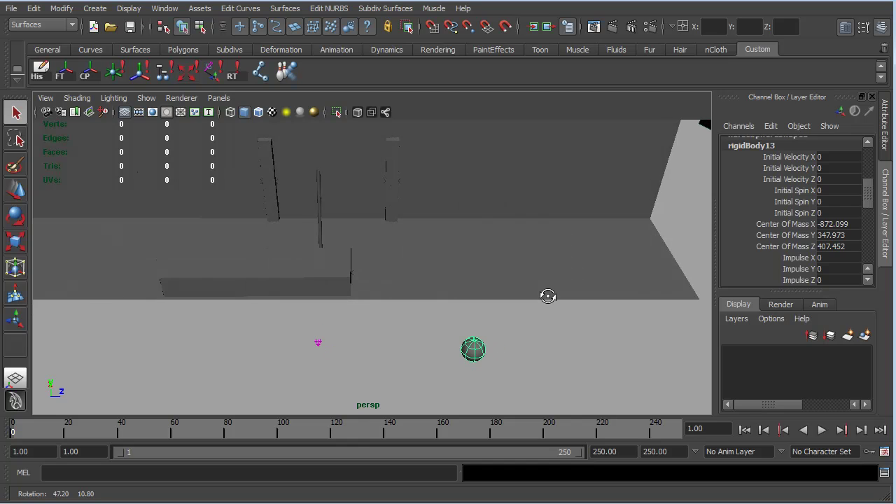
left_click_drag(452, 309, 564, 322, "alt")
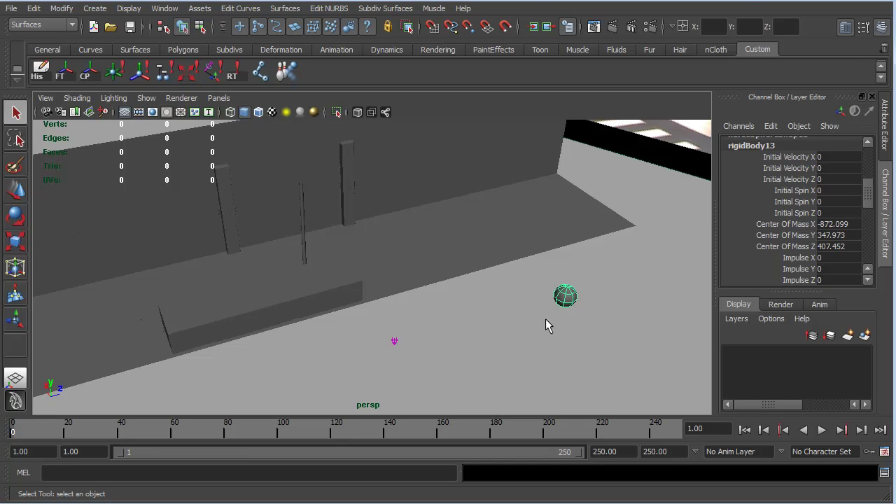
left_click_drag(604, 327, 580, 336, "alt")
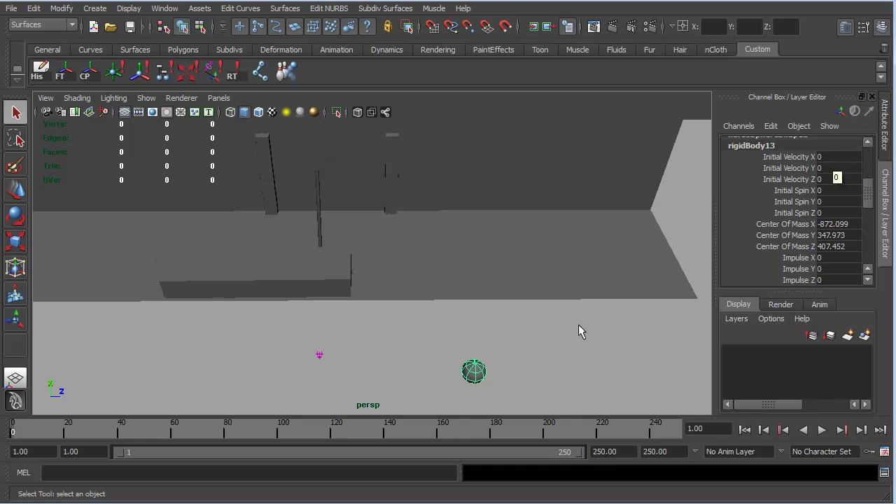
- Set rigidBody13 Initial Velocity X to 800 and Initial Velocity Z to -800
left_click(842, 156)
type("800")
key("Return")
left_click(830, 179)
key("Return")
left_click_drag(533, 408, 611, 366, "alt")
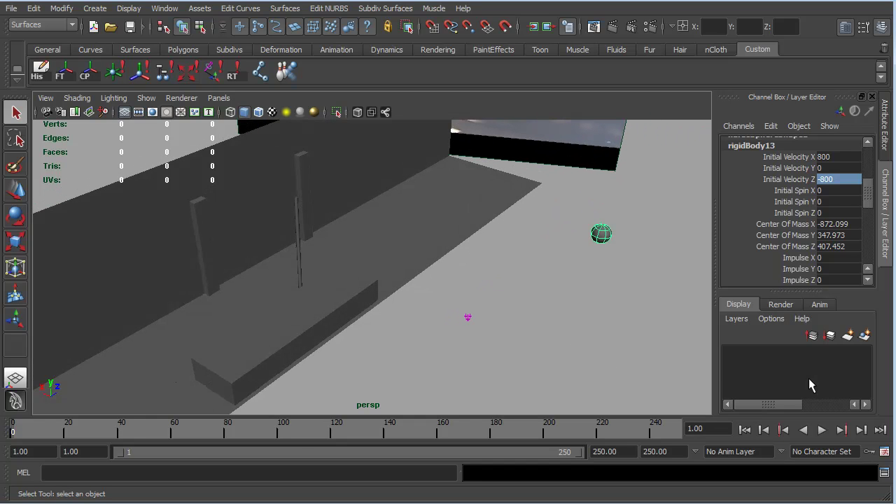
- Play the simulation from frame 1, stop at frame 62, and orbit to follow the ball
left_click(744, 430)
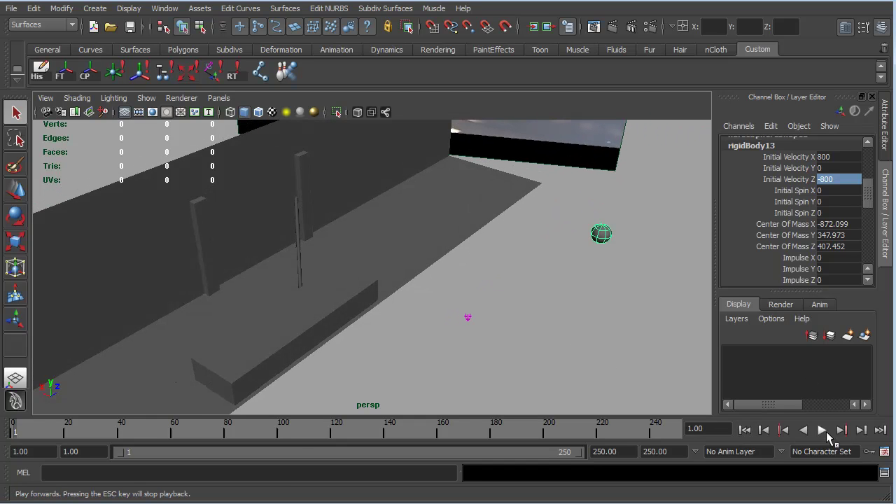
left_click(824, 430)
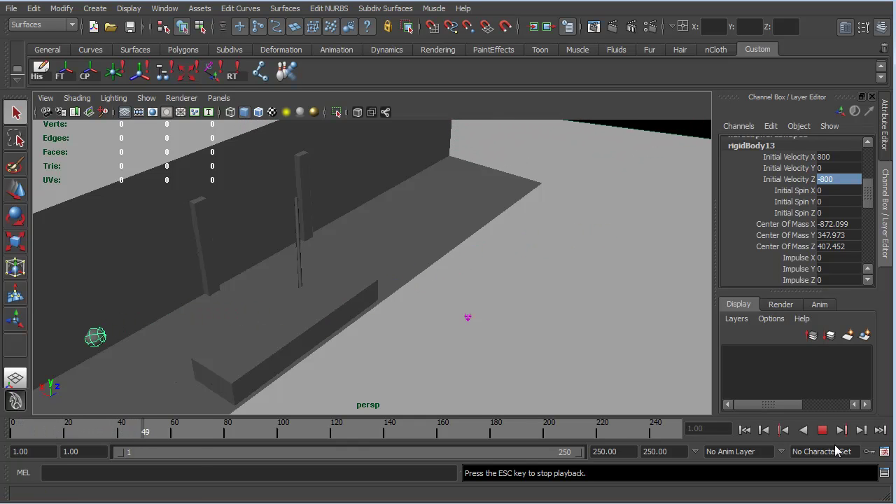
left_click(822, 430)
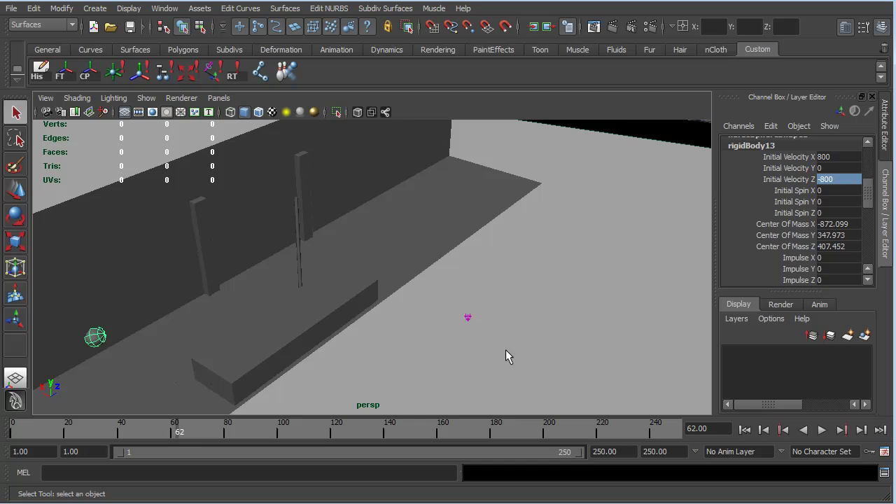
left_click_drag(505, 350, 268, 299, "alt")
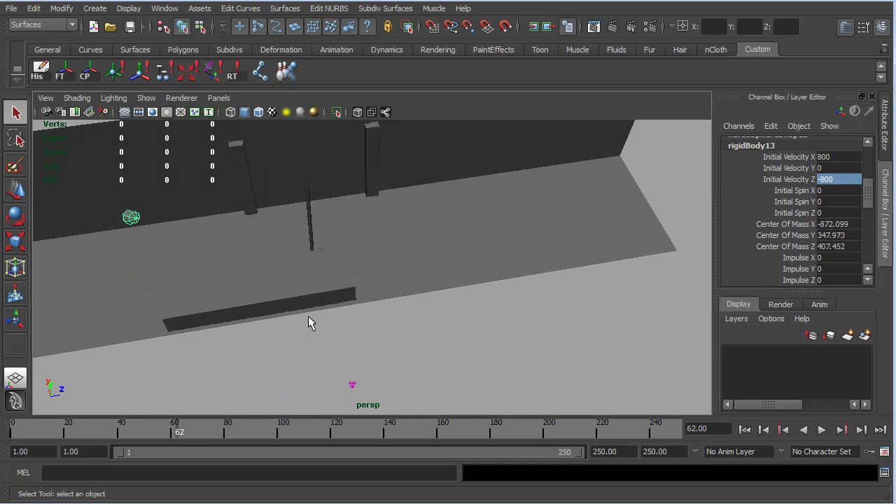
left_click_drag(275, 314, 287, 275, "alt")
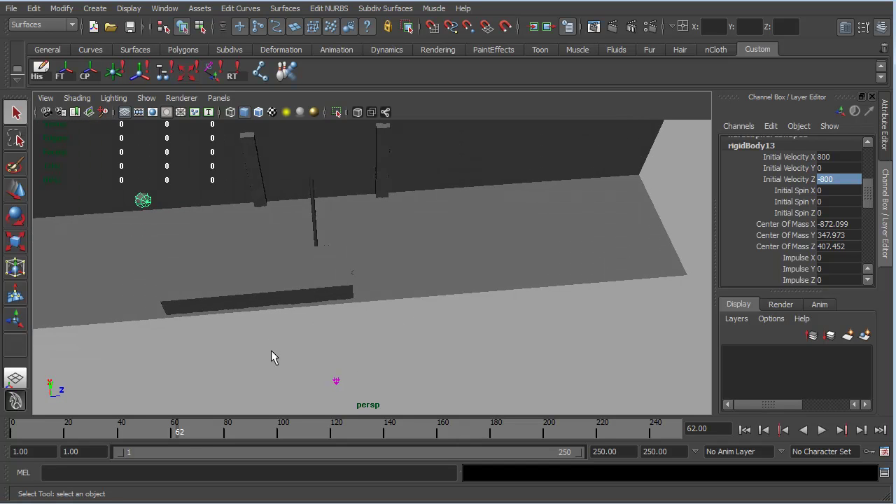
left_click_drag(272, 357, 66, 394, "alt")
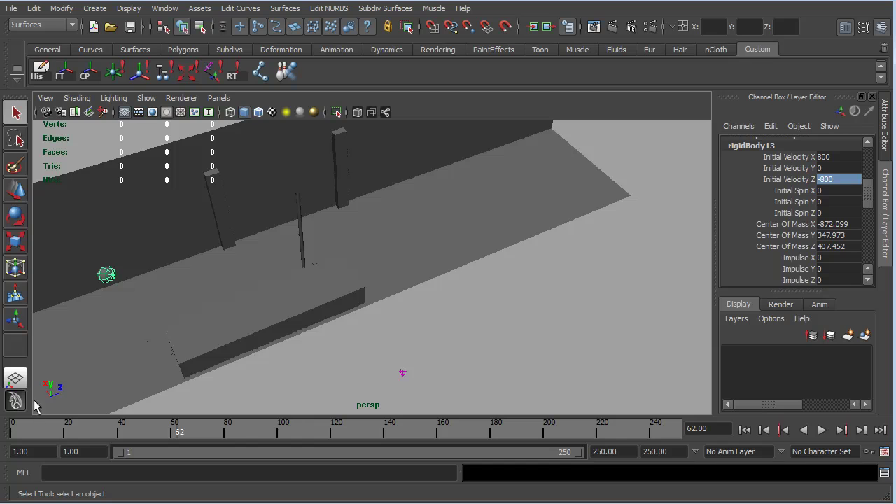
- Change rigidBody13 Initial Velocity Z to -400
left_click(830, 179)
left_click(841, 178)
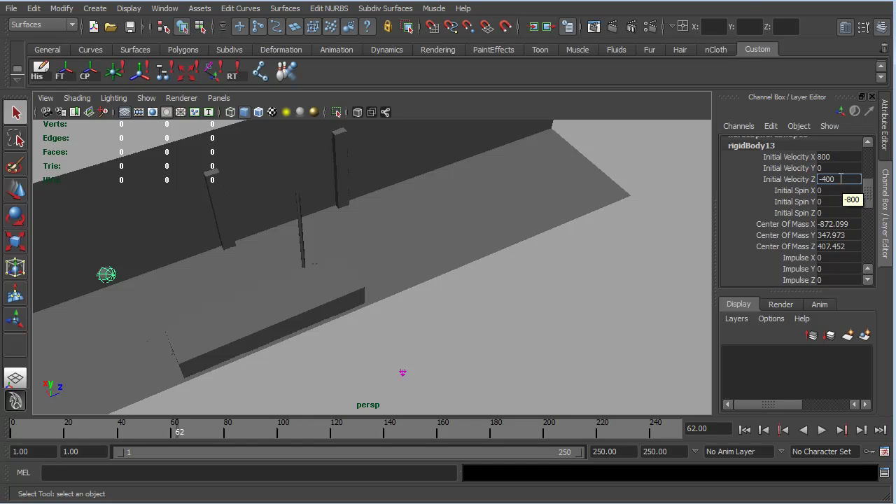
key("Return")
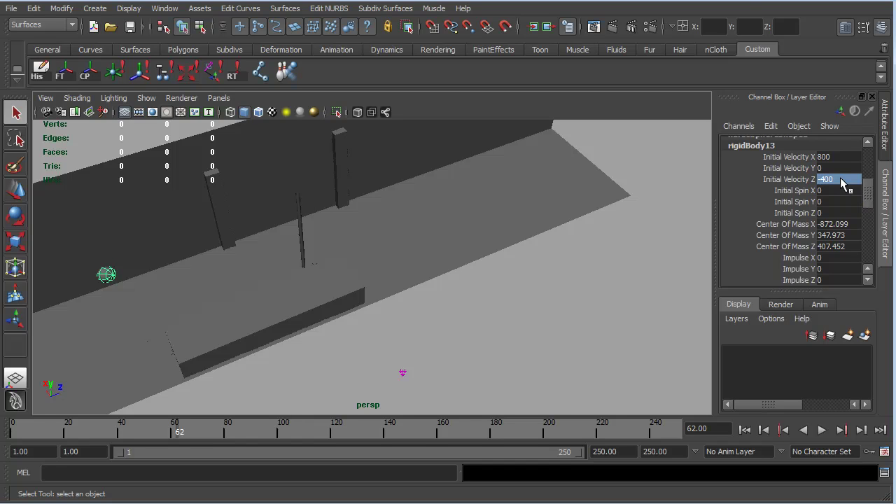
- Replay the simulation from frame 1, stopping at frame 63, and view the result
left_click(743, 431)
left_click(822, 430)
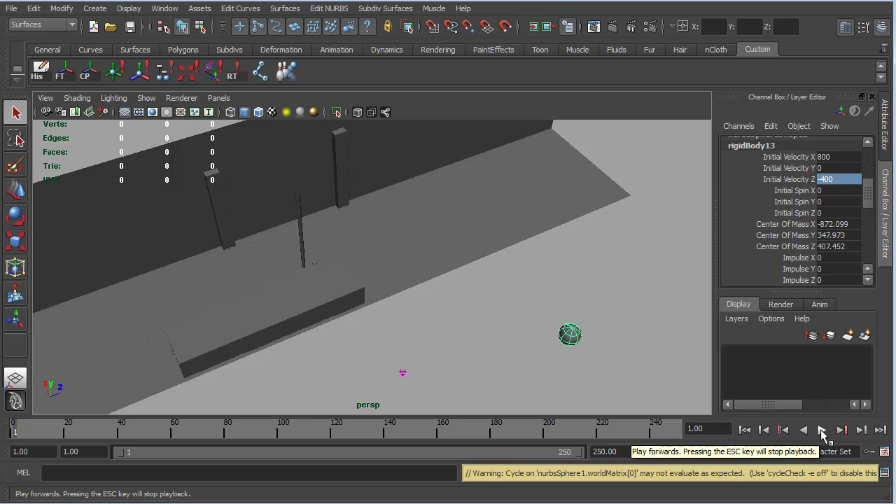
left_click(823, 432)
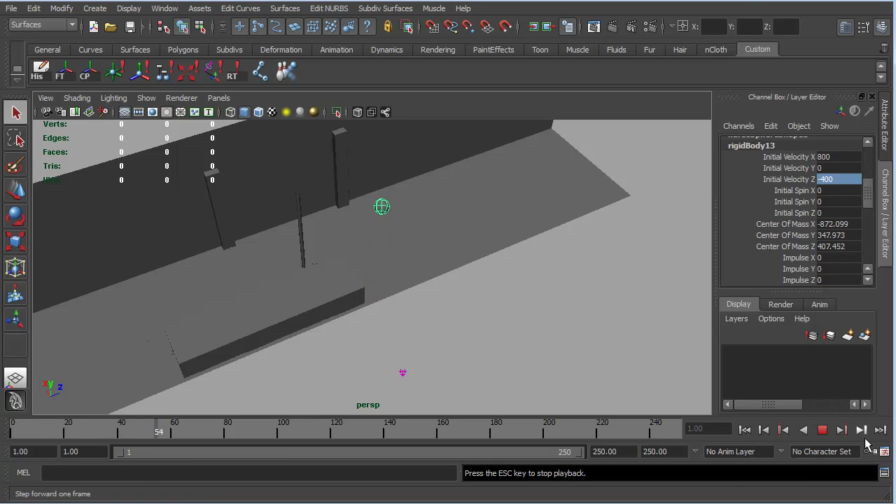
left_click(822, 430)
left_click_drag(628, 327, 533, 325, "alt")
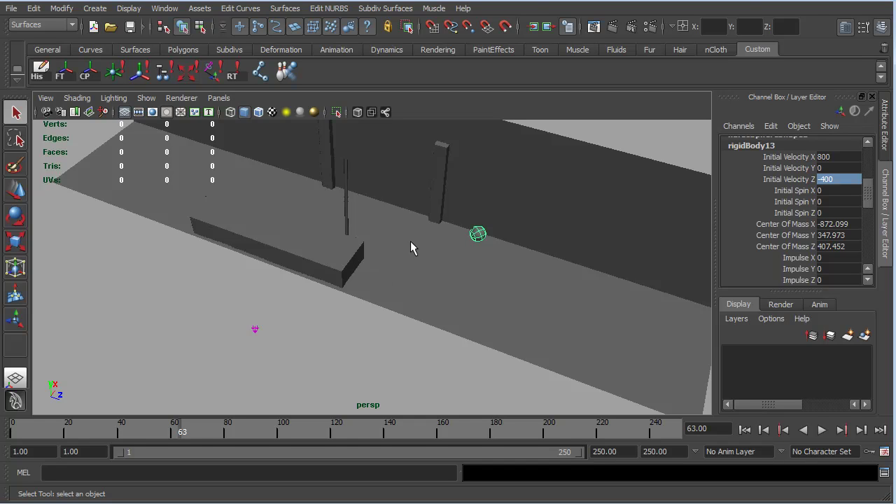
- Change rigidBody13 Initial Velocity X to 1000
left_click(827, 157)
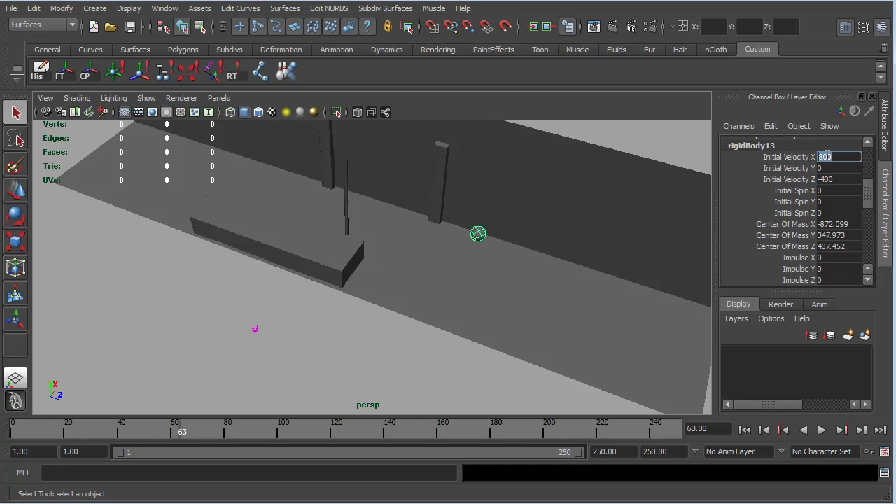
type("1000")
key("Return")
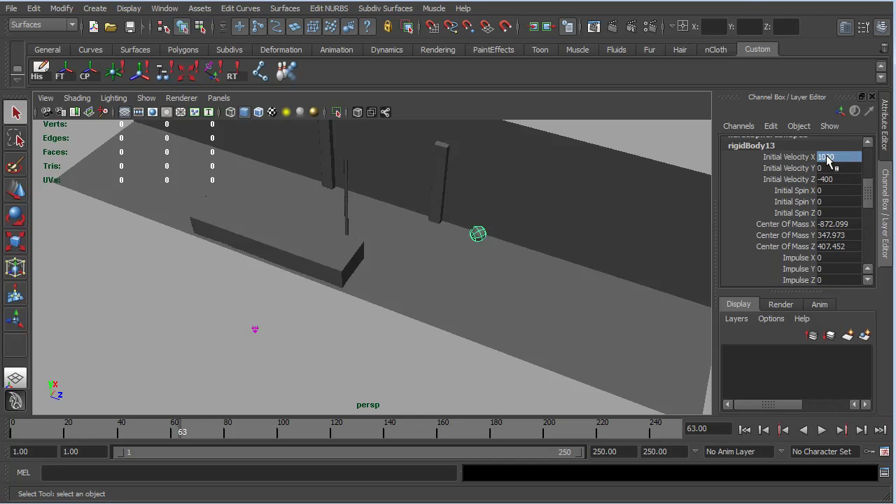
- Replay the bounce from frame 1, stop at frame 59, and view it top-down and obliquely
left_click(745, 430)
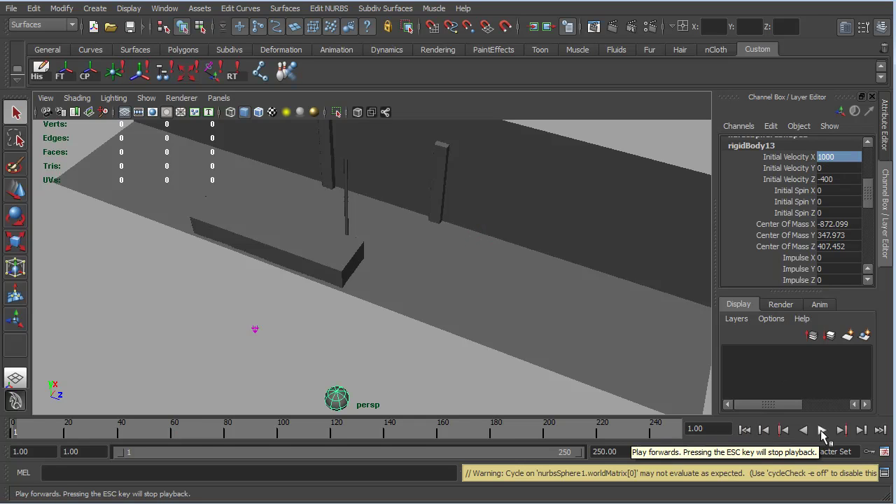
left_click(821, 430)
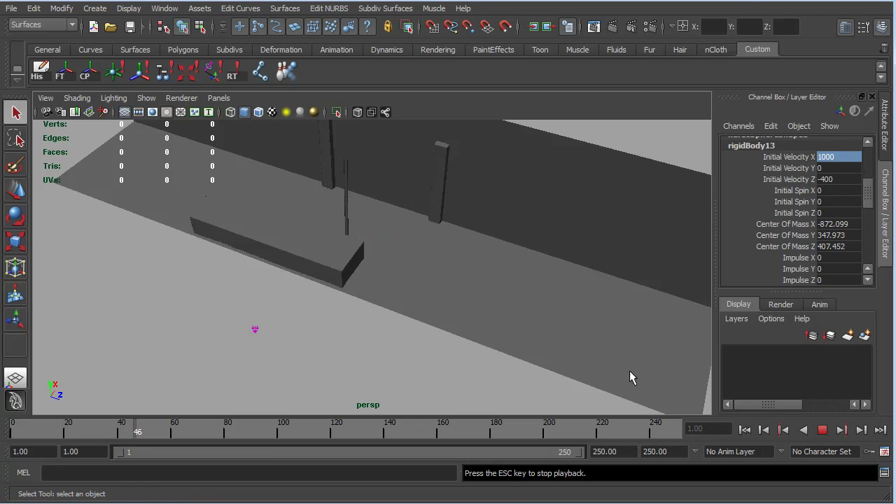
left_click(822, 430)
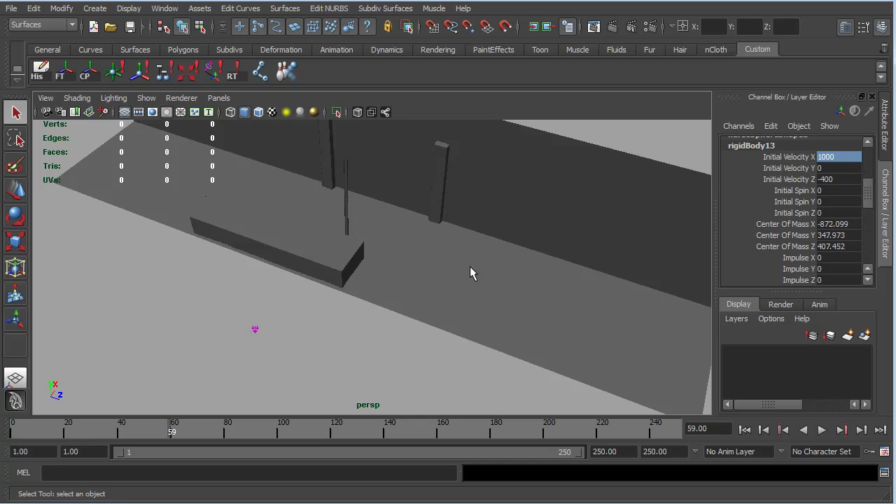
left_click_drag(435, 273, 462, 279, "alt")
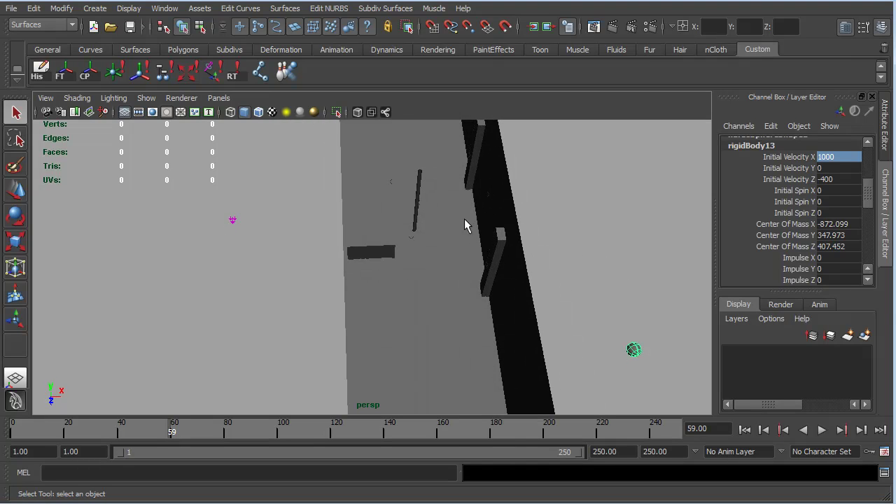
left_click_drag(438, 304, 715, 254, "alt")
- Inspect the dark wall and grid floor planes from several angles, including below the floor
left_click(252, 250)
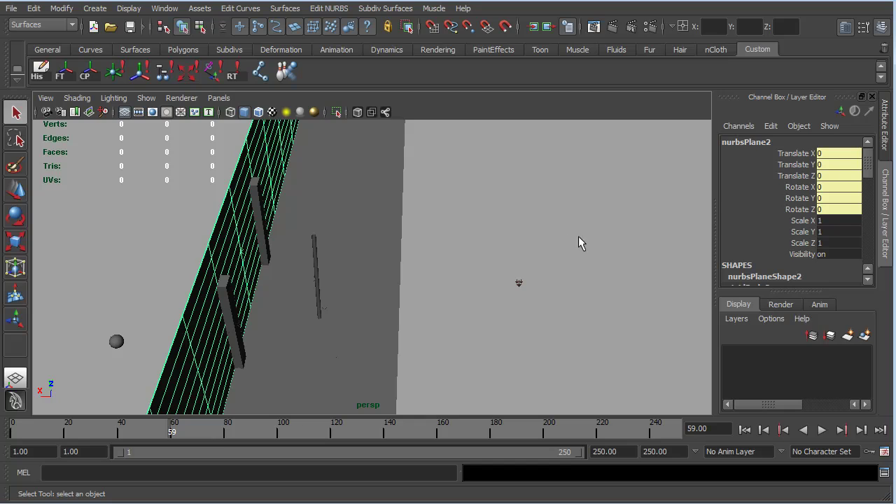
mouse_move(563, 221)
left_mouse_down("alt")
mouse_move(530, 198)
mouse_move(527, 211)
mouse_move(576, 203)
mouse_move(552, 212)
left_mouse_up("alt")
left_click_drag(424, 232, 474, 221, "alt")
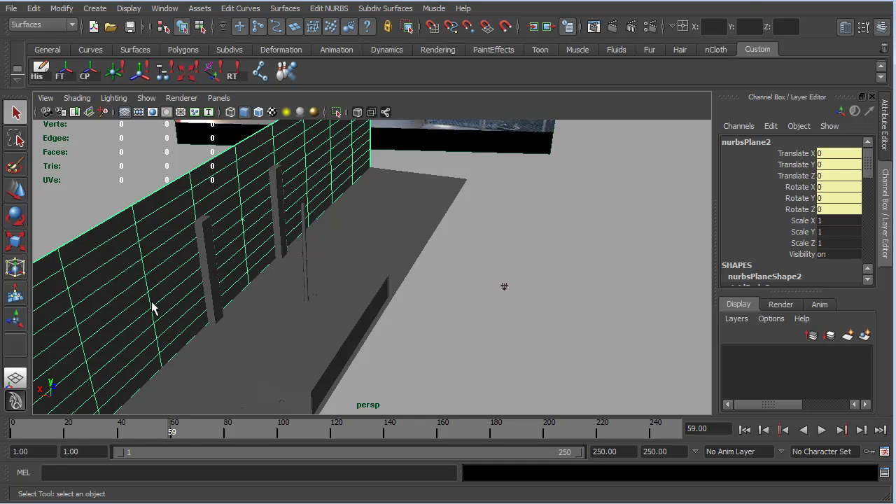
left_click(372, 248)
left_click_drag(430, 326, 450, 336, "alt")
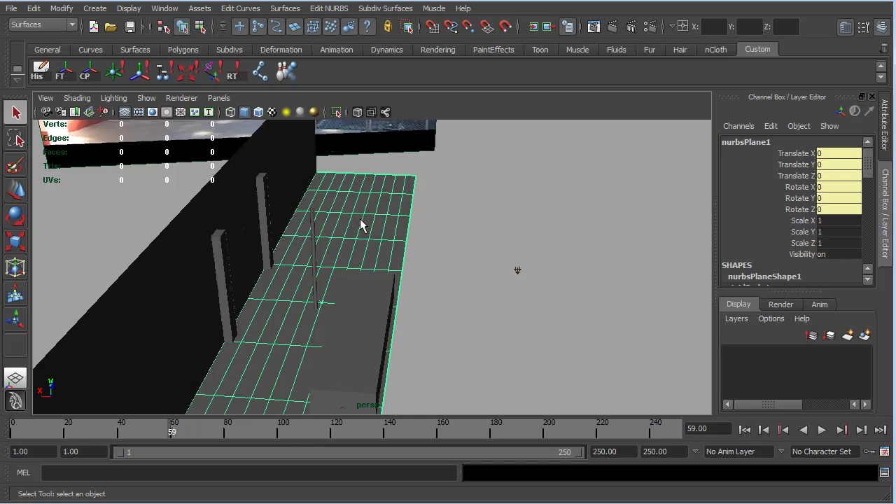
left_click_drag(361, 219, 399, 224, "alt")
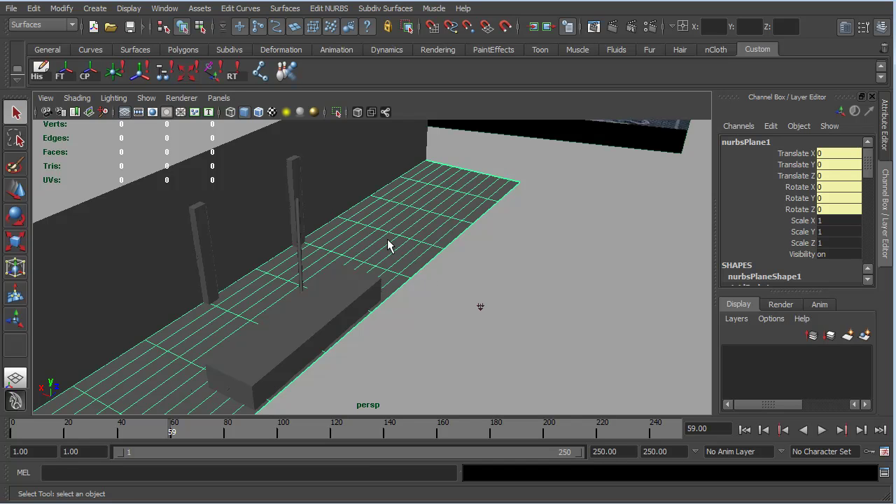
left_click_drag(502, 274, 426, 254, "alt")
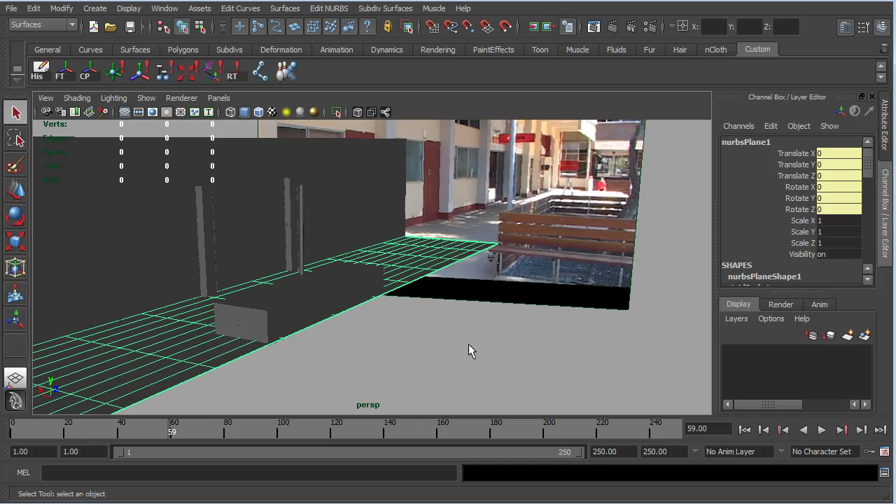
left_click_drag(562, 332, 301, 335, "alt")
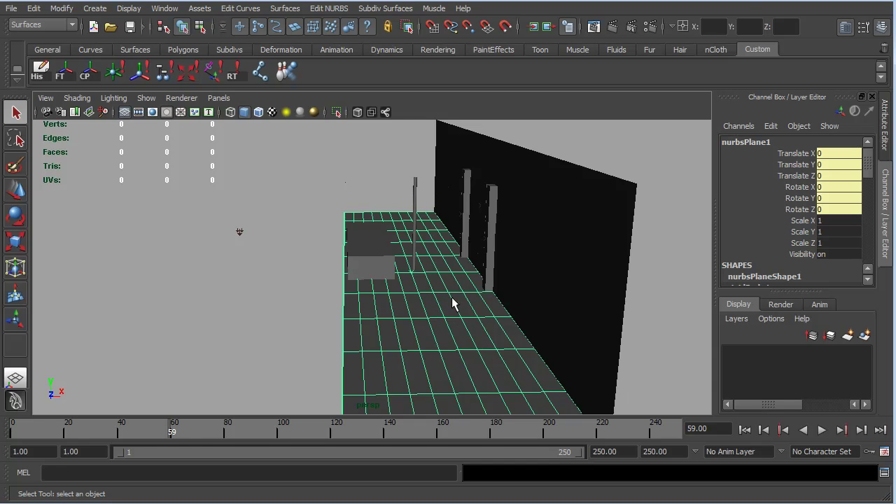
left_click_drag(454, 303, 449, 278, "alt")
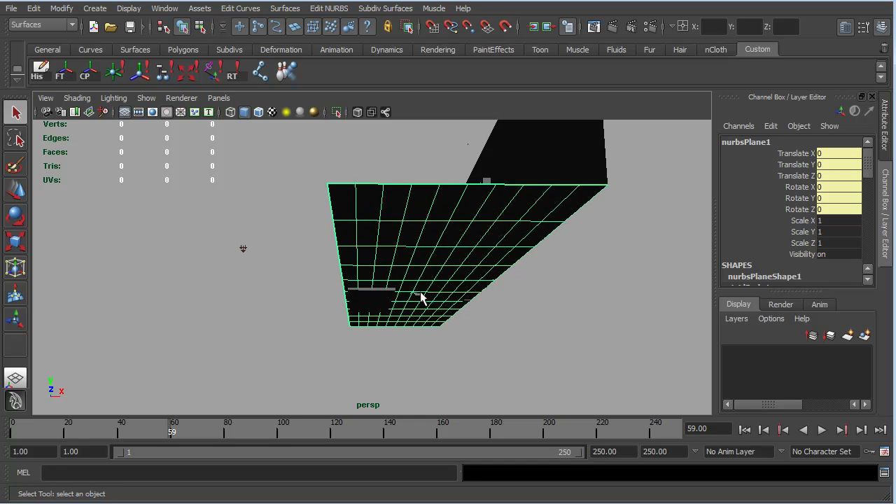
mouse_move(421, 298)
left_mouse_down("alt")
mouse_move(460, 315)
mouse_move(420, 315)
left_mouse_up("alt")
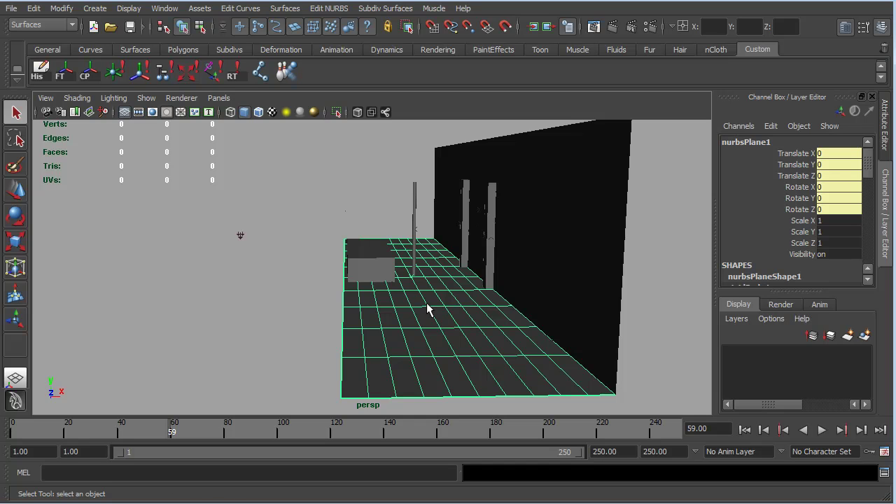
mouse_move(427, 304)
left_mouse_down("alt")
mouse_move(490, 306)
mouse_move(435, 289)
mouse_move(426, 298)
left_mouse_up("alt")
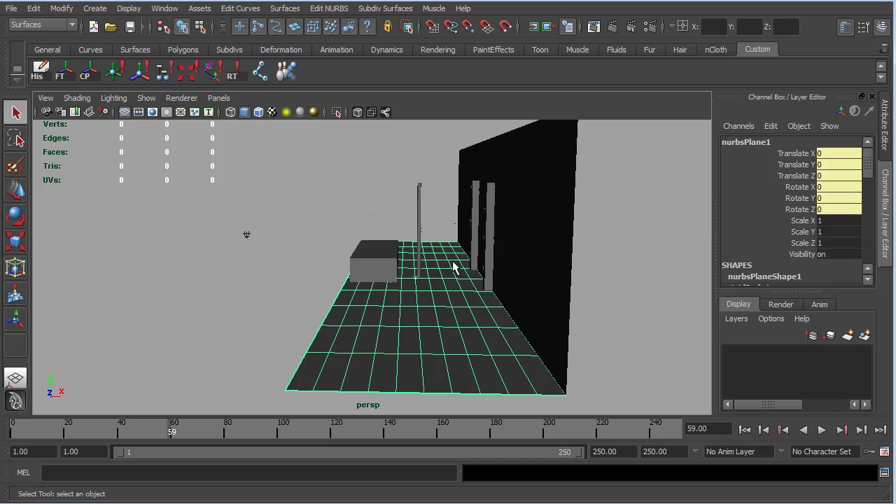
- Orbit around the wall, floor and posts from the opposite side, ending with nurbsPlane2 selected
left_click(531, 277)
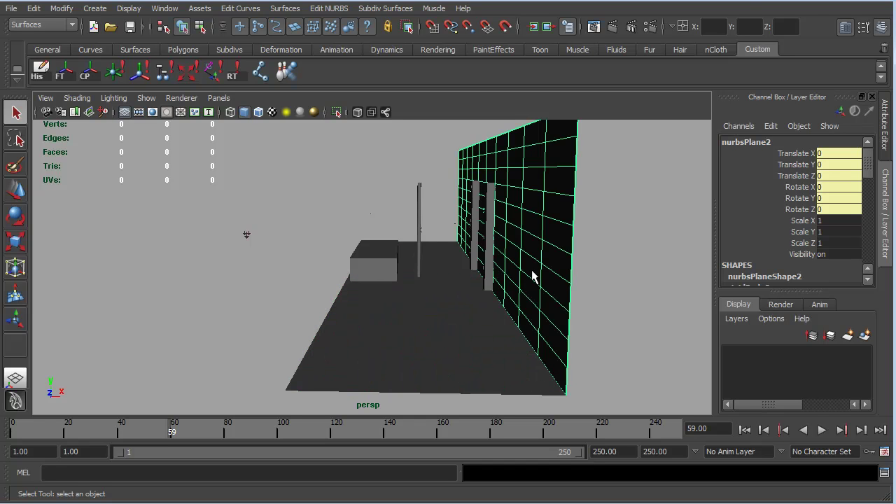
left_click(413, 319)
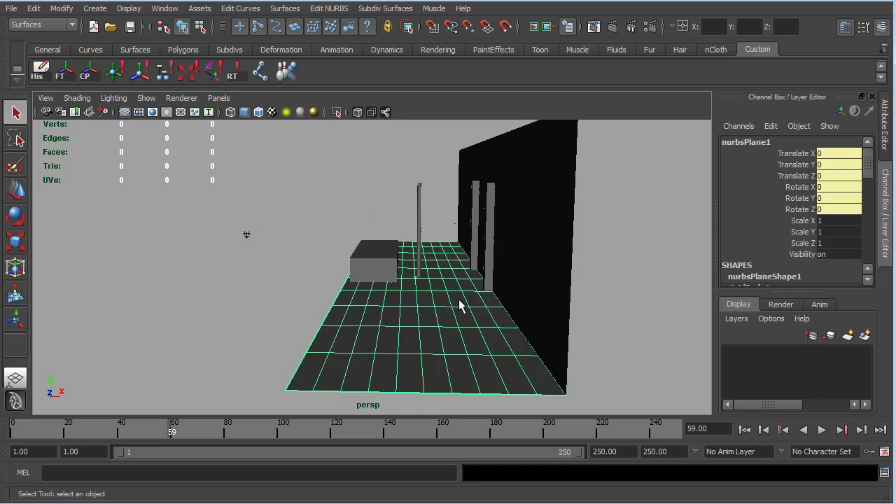
left_click_drag(458, 300, 446, 304, "alt")
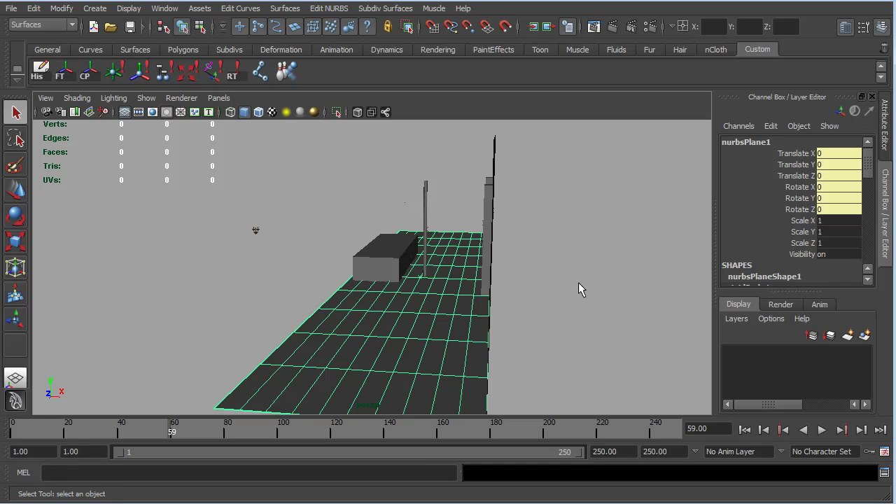
left_click_drag(579, 282, 561, 286, "alt")
left_click_drag(502, 218, 570, 317, "alt")
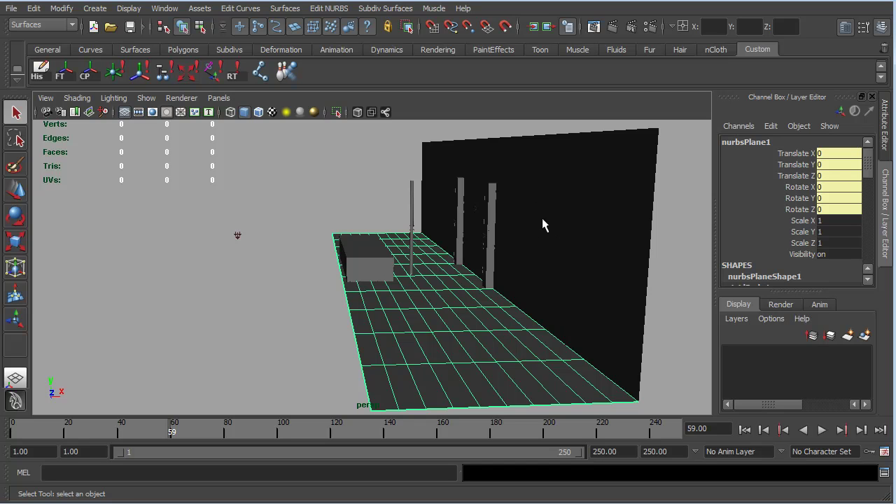
left_click_drag(259, 300, 555, 321, "alt")
left_click(240, 220)
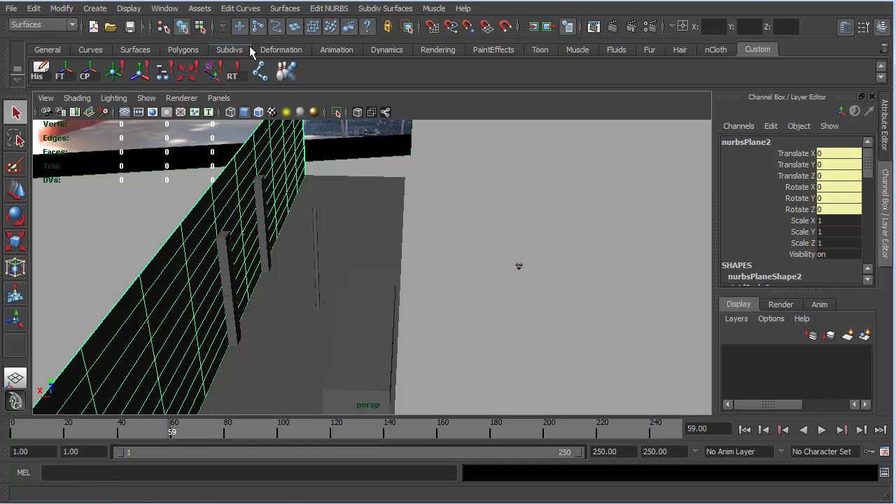
- Apply Edit NURBS > Reverse Surface Direction to nurbsPlane2
left_click(281, 10)
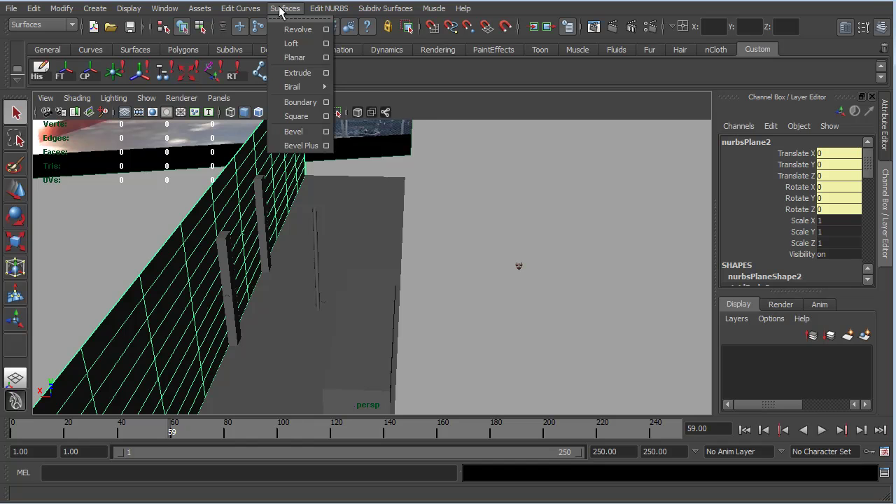
mouse_move(326, 9)
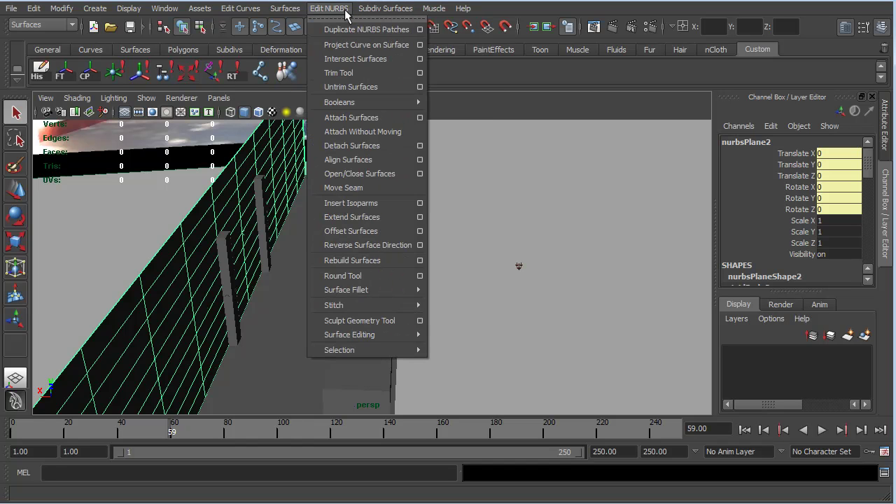
left_click(387, 245)
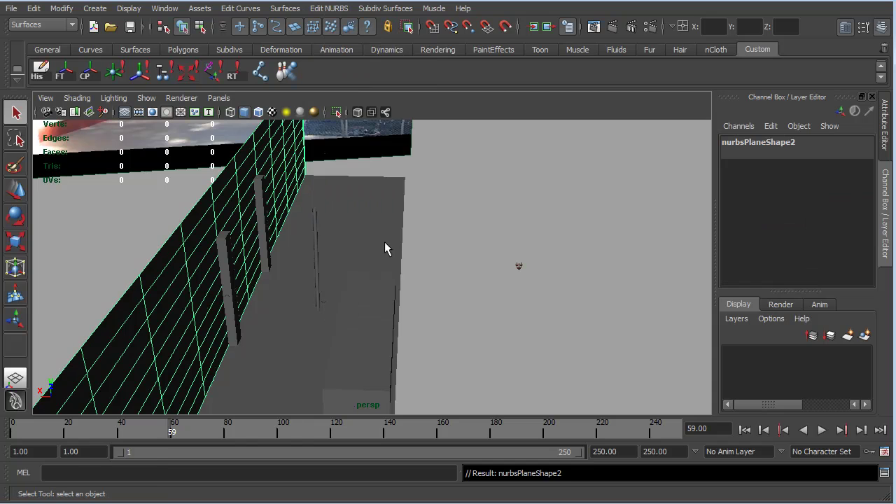
- Replay the simulation against the flipped wall, stop at frame 52, then rewind to frame 1
left_click(747, 431)
left_click_drag(641, 327, 488, 299, "alt")
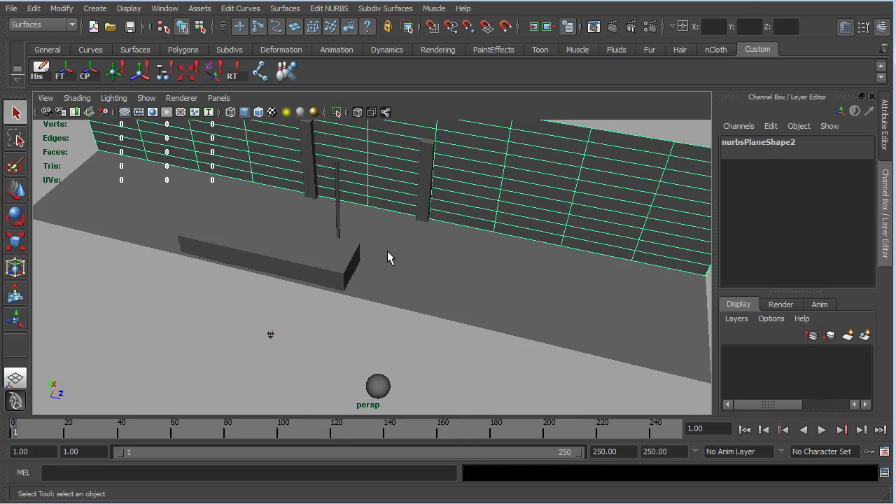
left_click(822, 431)
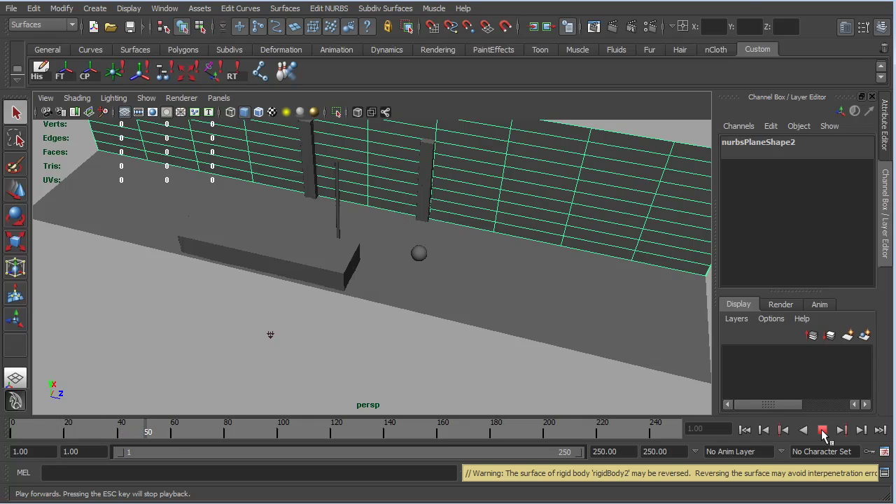
left_click(823, 431)
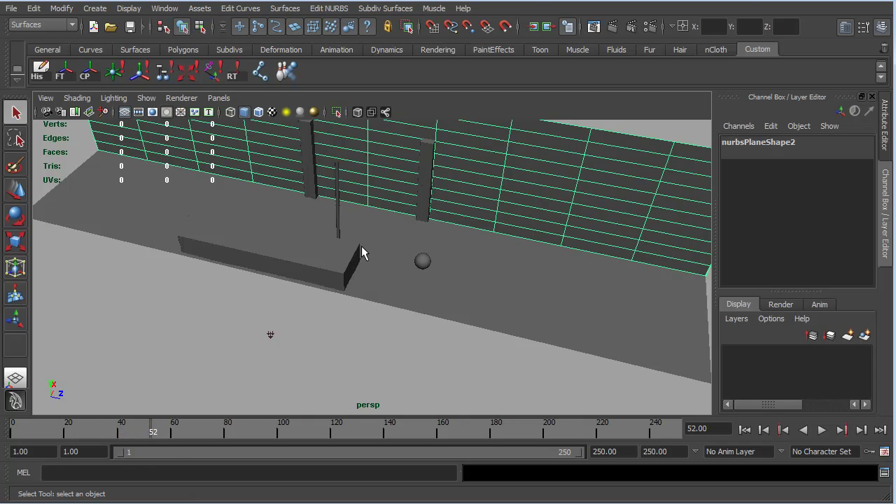
left_click_drag(399, 318, 570, 342, "alt")
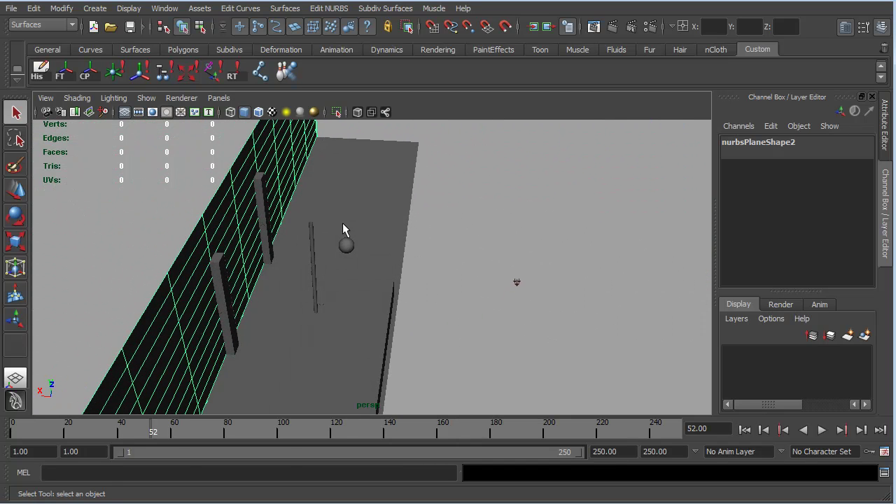
left_click(745, 430)
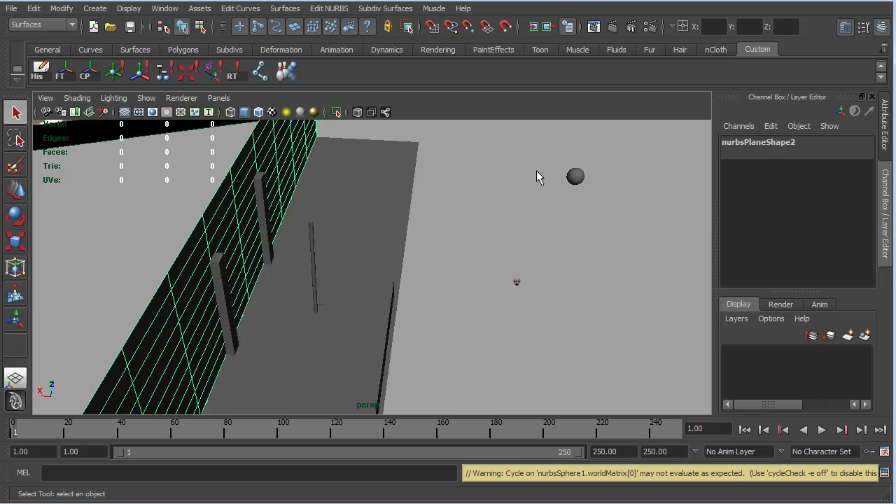
- Select the ball, show its initial velocity 1000, 0, -400, and orbit to check its start position
left_click(576, 175)
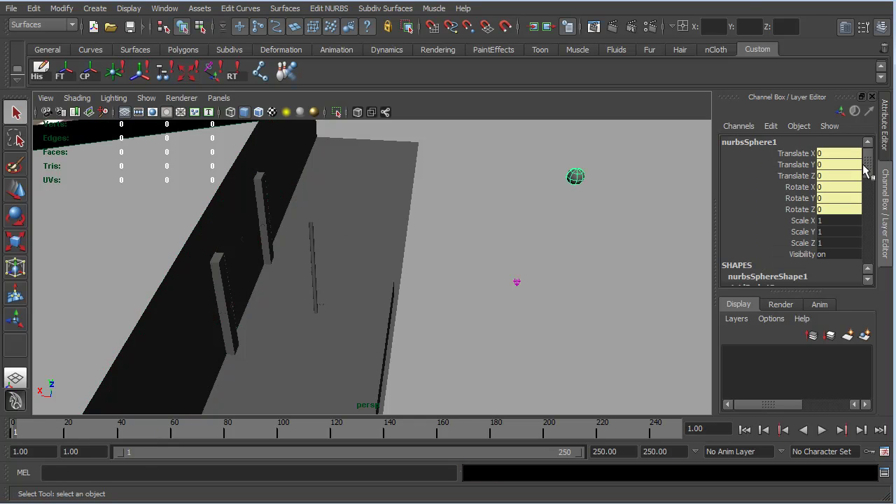
left_click_drag(872, 163, 868, 190)
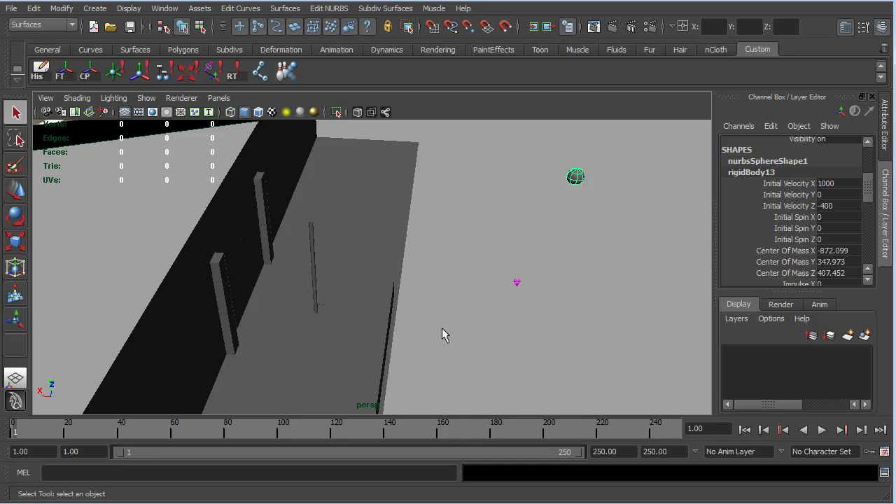
left_click_drag(576, 299, 430, 301, "alt")
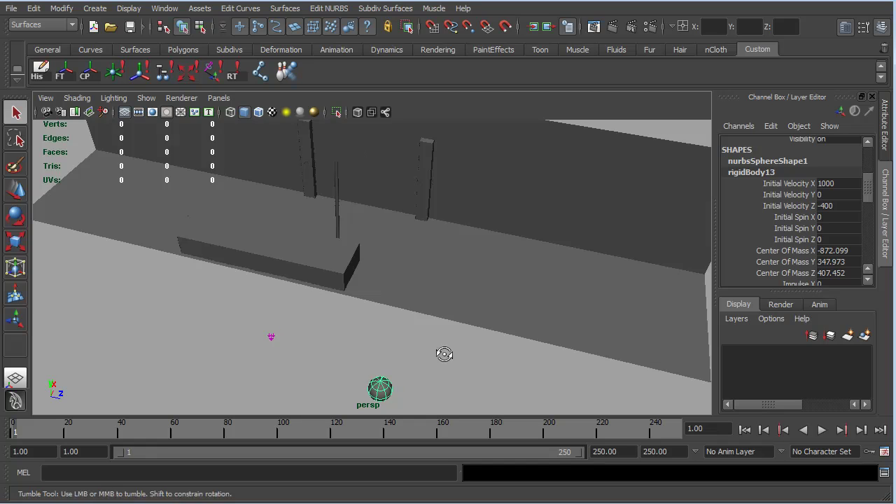
left_click_drag(444, 355, 449, 322, "alt")
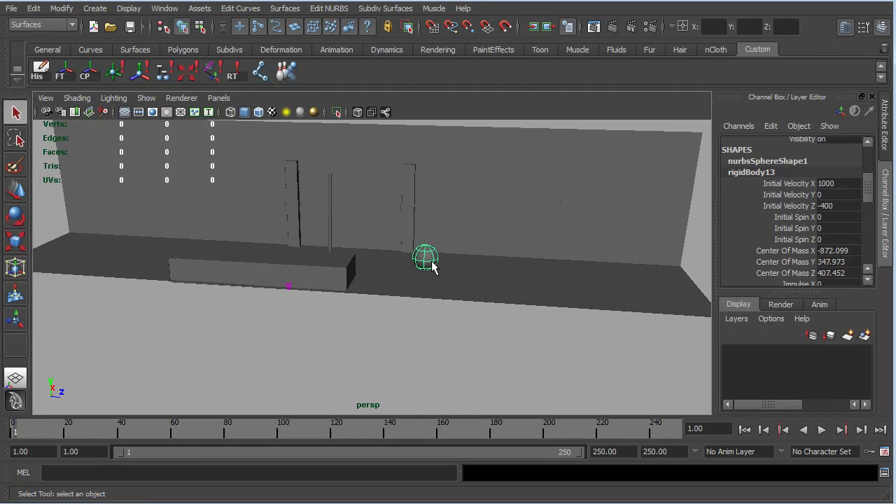
left_click_drag(481, 294, 452, 292, "alt")
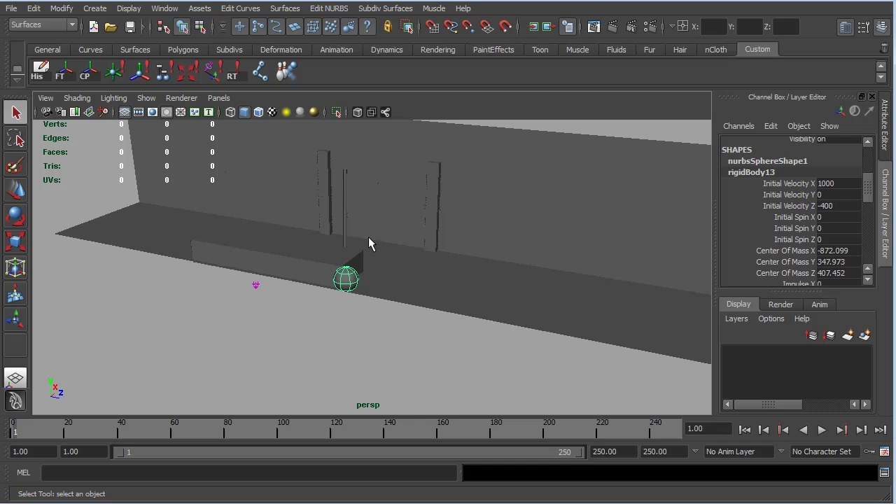
left_click_drag(357, 308, 503, 319, "alt")
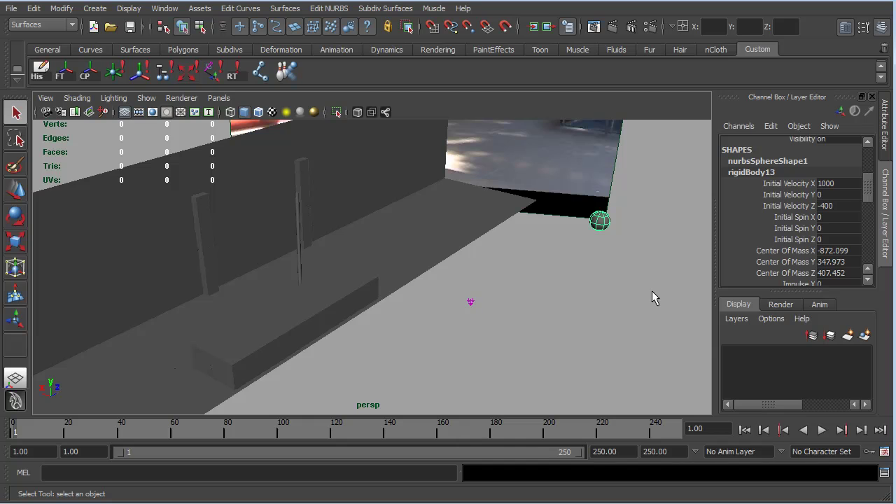
left_click_drag(652, 291, 501, 154, "alt")
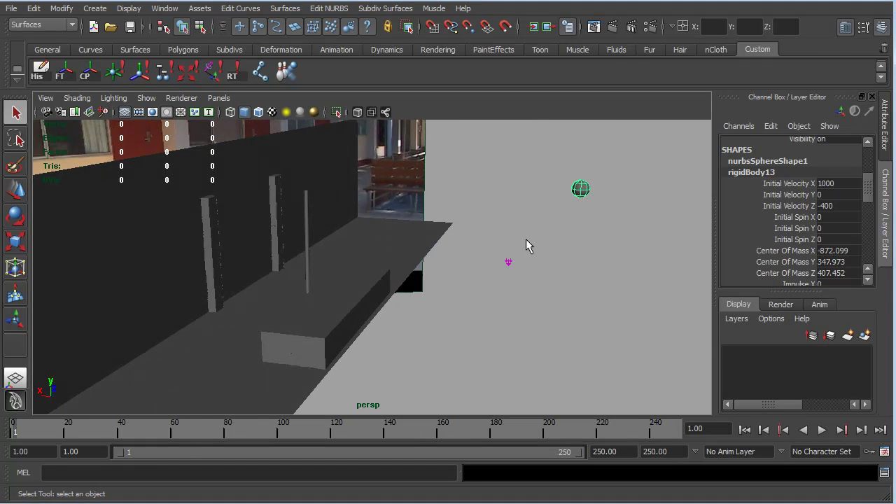
left_click_drag(660, 248, 599, 313, "alt")
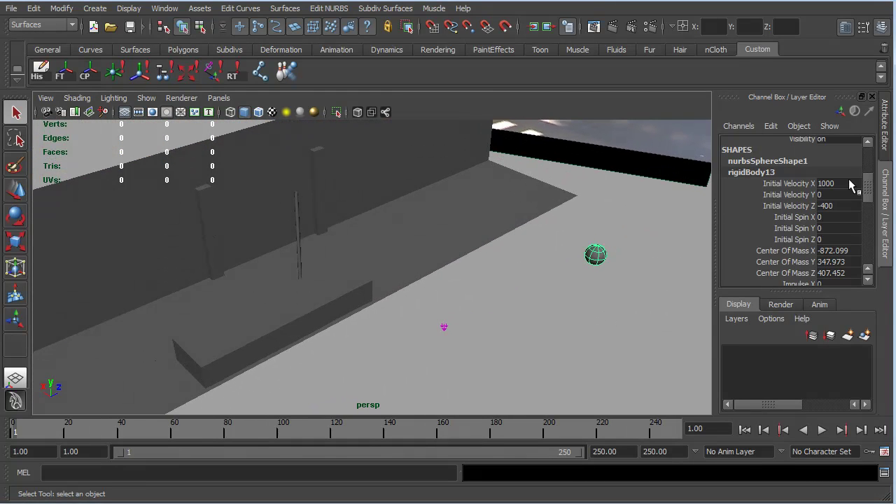
left_click(828, 195)
type("200")
key("Return")
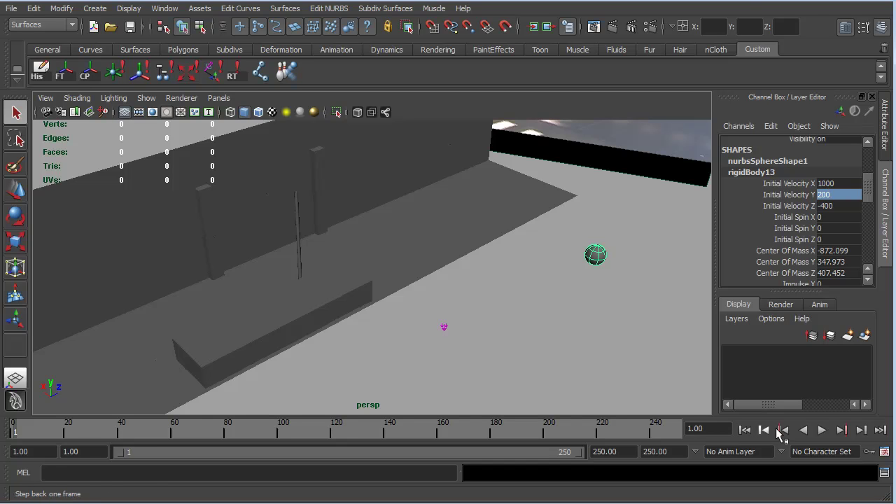
left_click(823, 430)
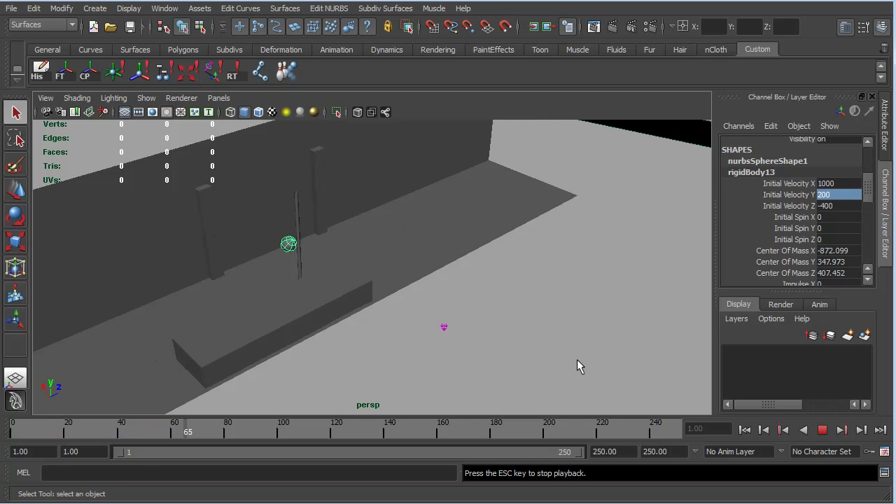
left_click_drag(338, 334, 337, 283, "alt")
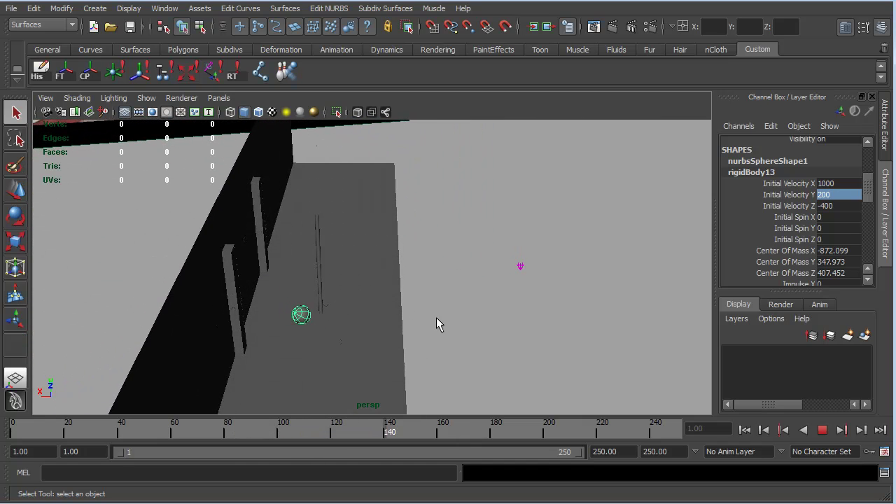
left_click(823, 430)
left_click(744, 430)
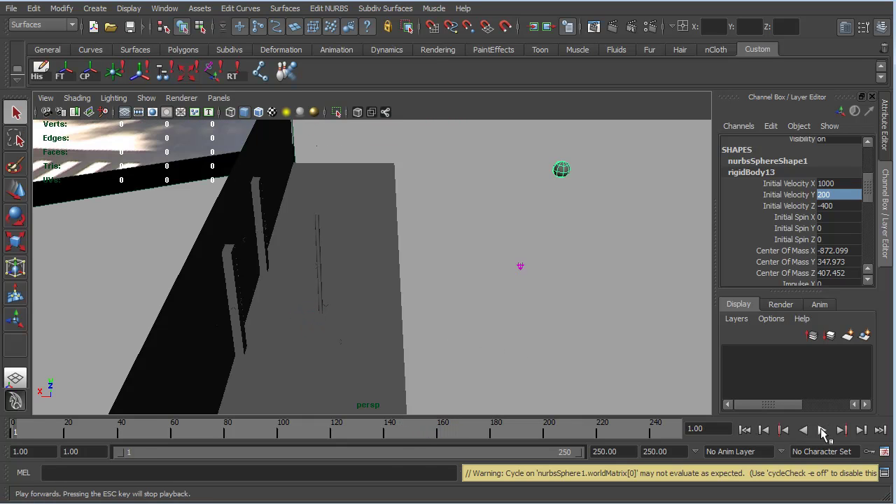
left_click(823, 430)
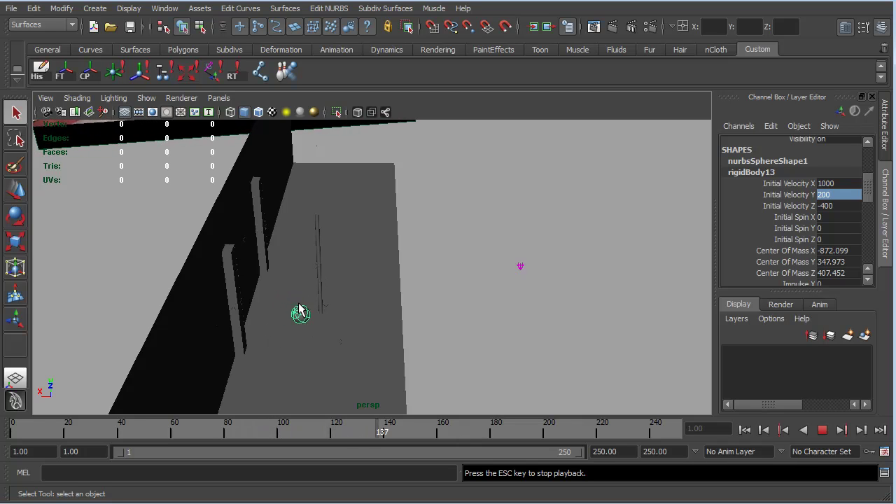
left_click_drag(509, 336, 500, 316, "alt")
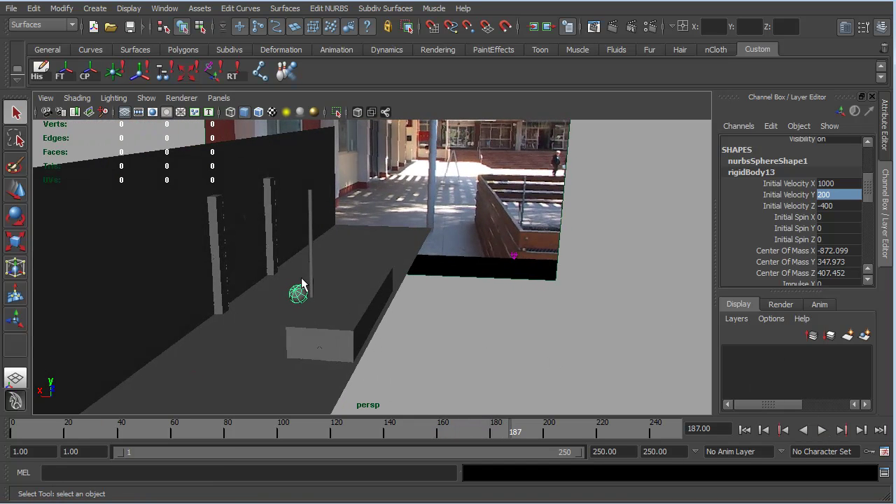
left_click_drag(367, 309, 299, 322, "alt")
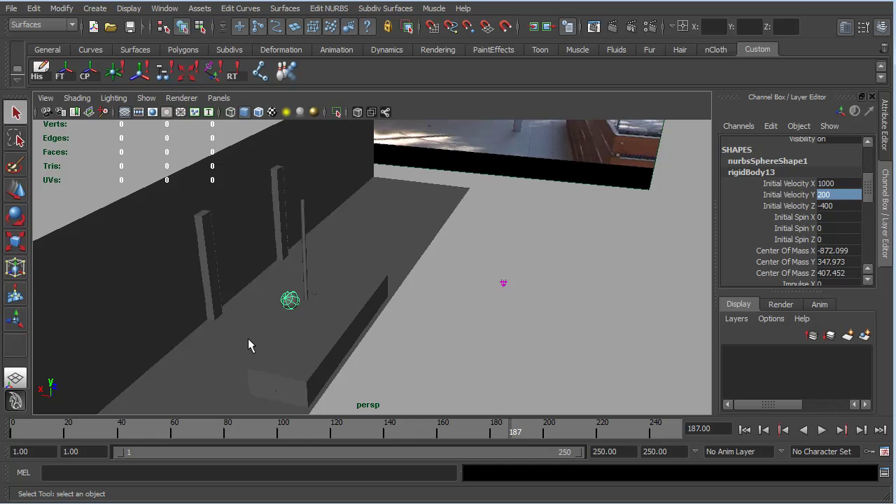
left_click_drag(399, 345, 442, 345, "alt")
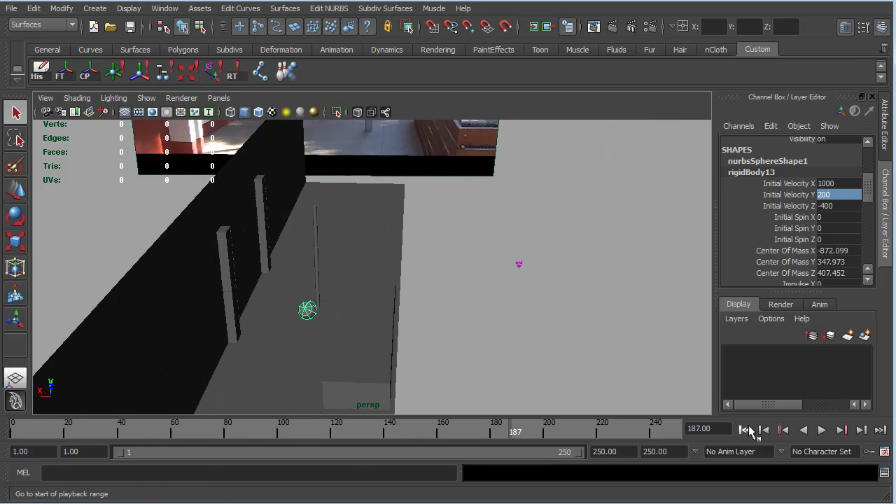
left_click(744, 430)
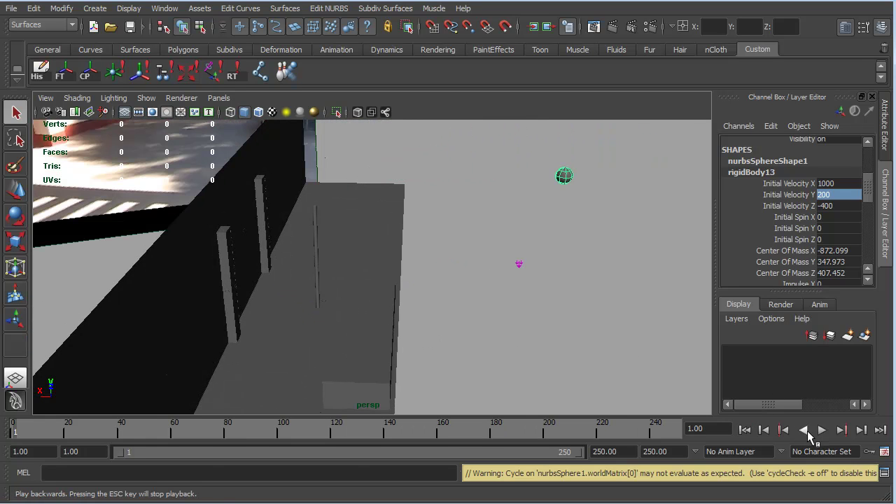
left_click(823, 430)
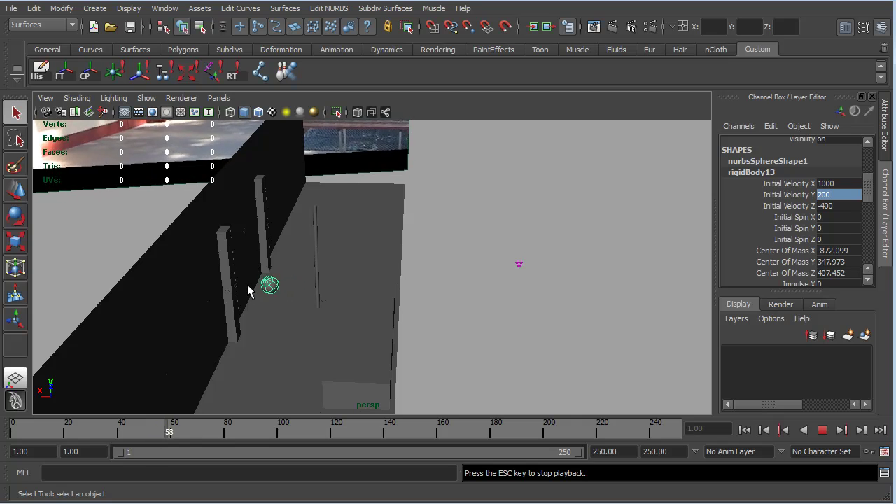
left_click(822, 430)
left_click_drag(485, 345, 440, 343, "alt")
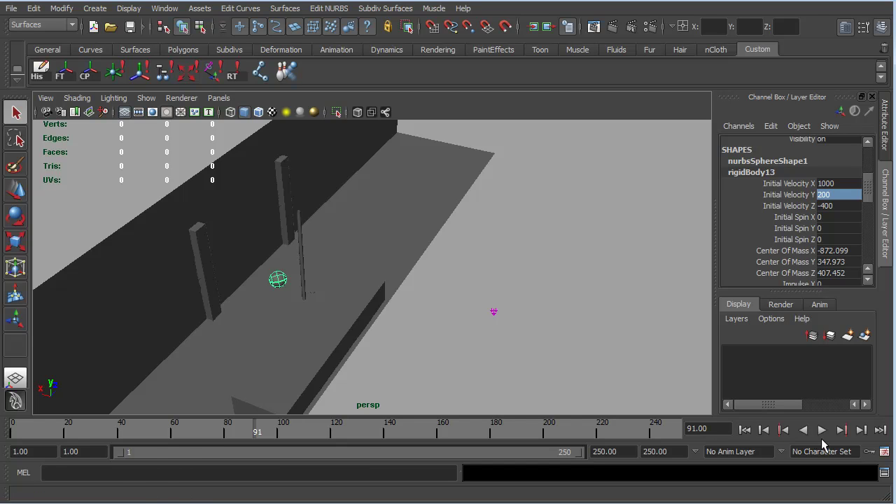
left_click(744, 430)
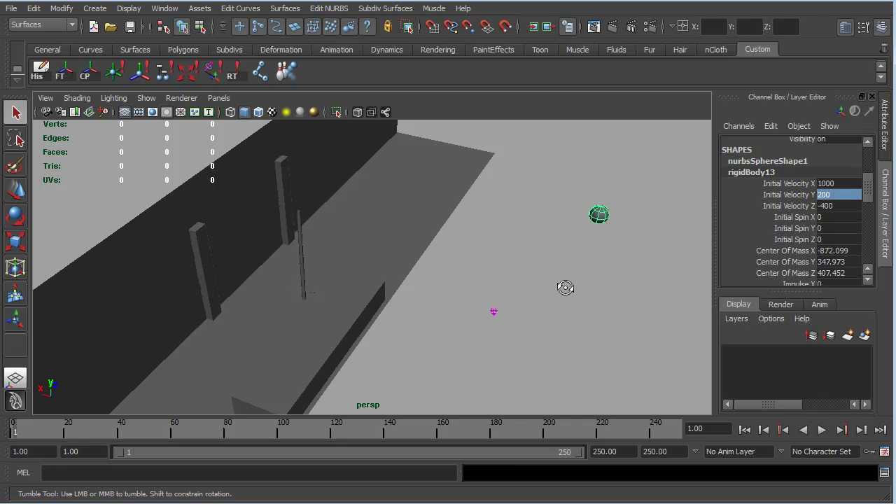
left_click_drag(566, 288, 586, 262)
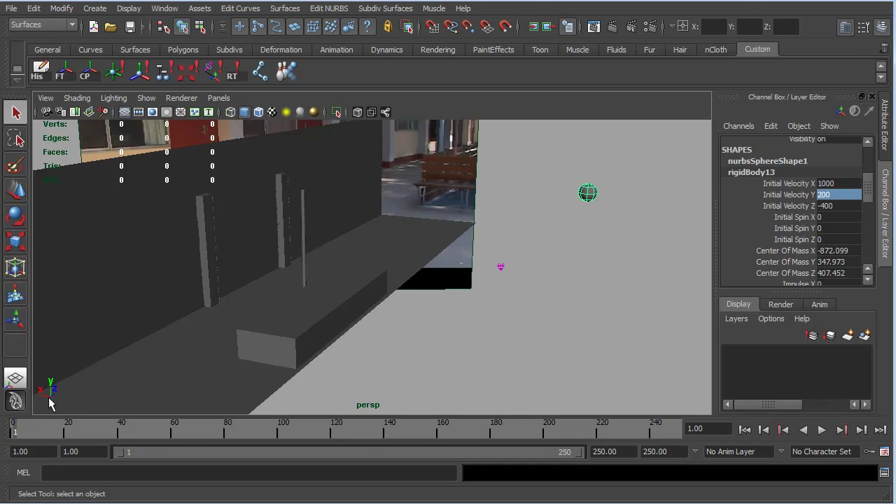
- Set the ball's Initial Spin Z to -90 and play the simulation to frame 167
double_click(823, 240)
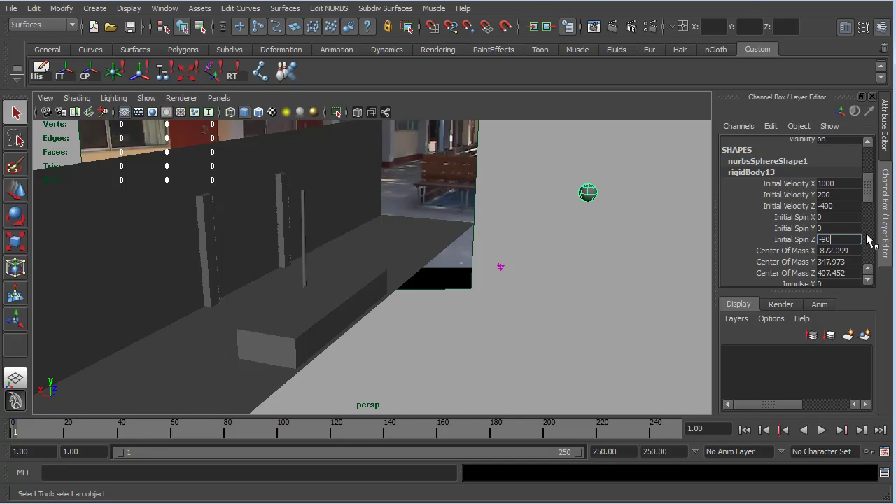
key("Return")
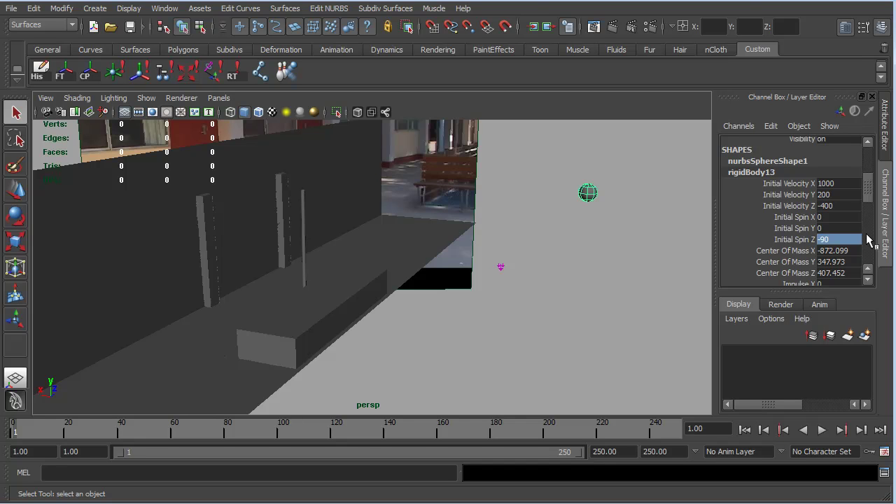
left_click(822, 431)
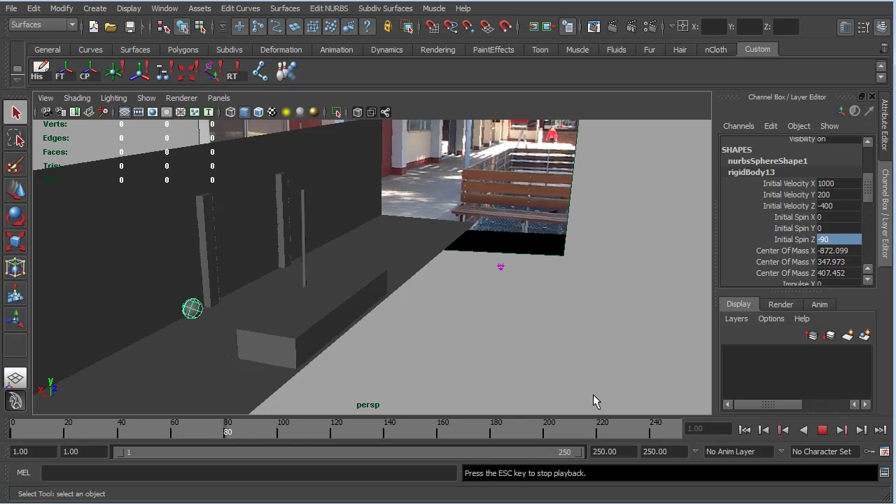
left_click_drag(426, 372, 462, 382, "alt")
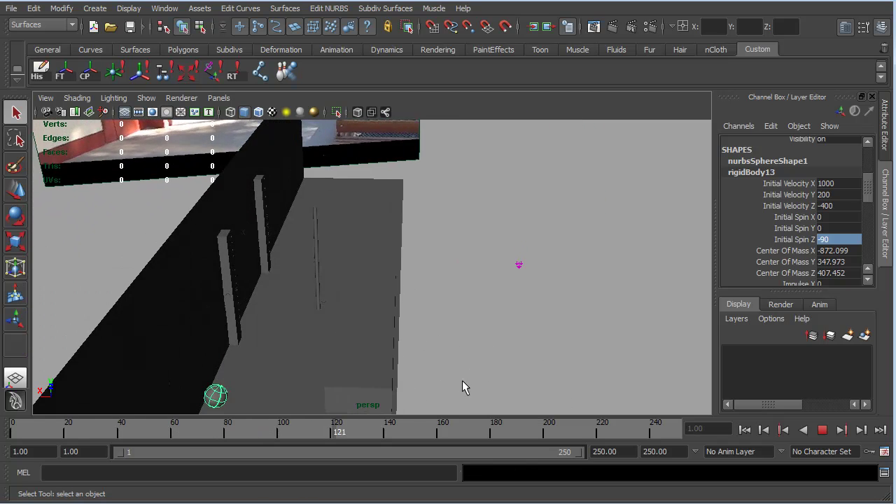
left_click(824, 430)
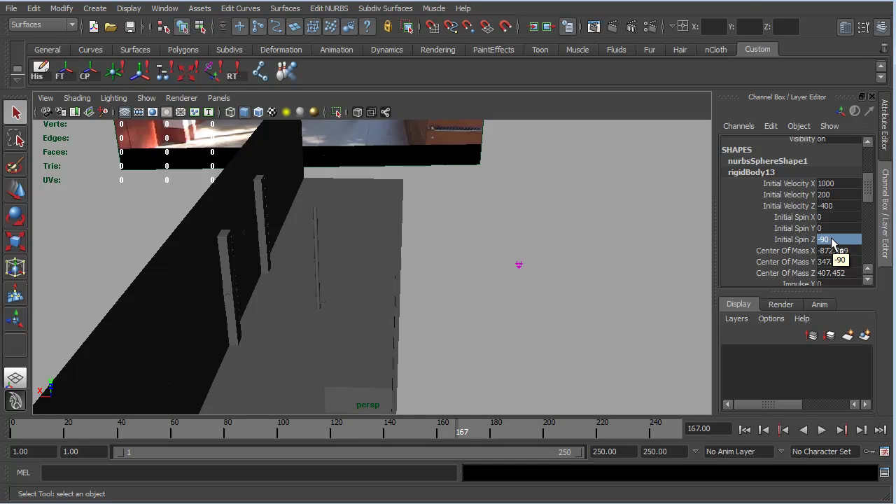
- Change Initial Spin Z to -60 and replay the bounce from frame 1 to frame 233
double_click(827, 239)
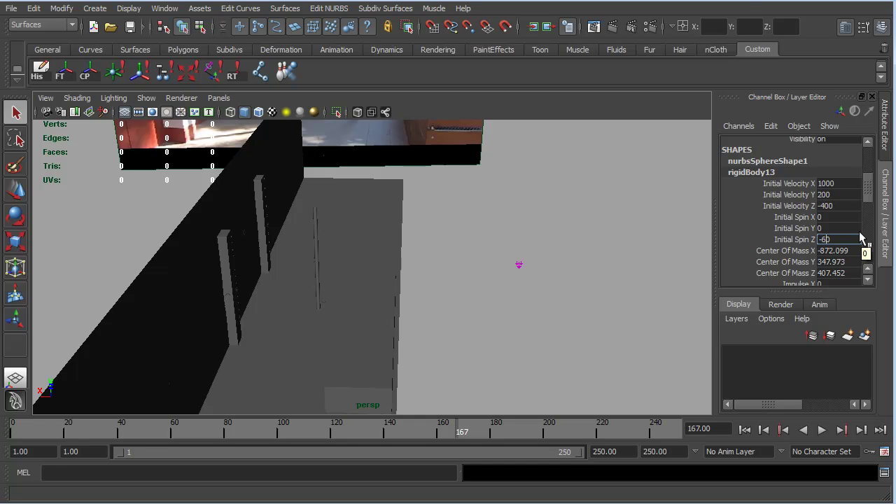
type("-60")
key("Return")
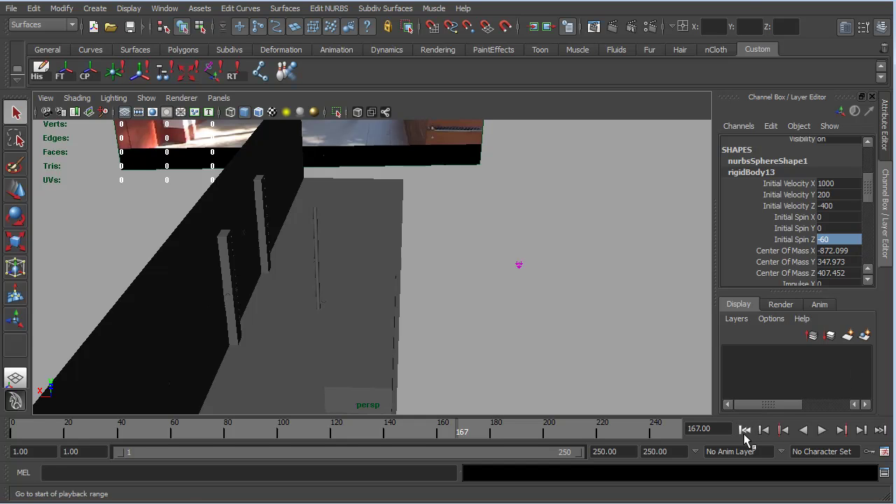
left_click(746, 430)
left_click(819, 431)
left_click(823, 431)
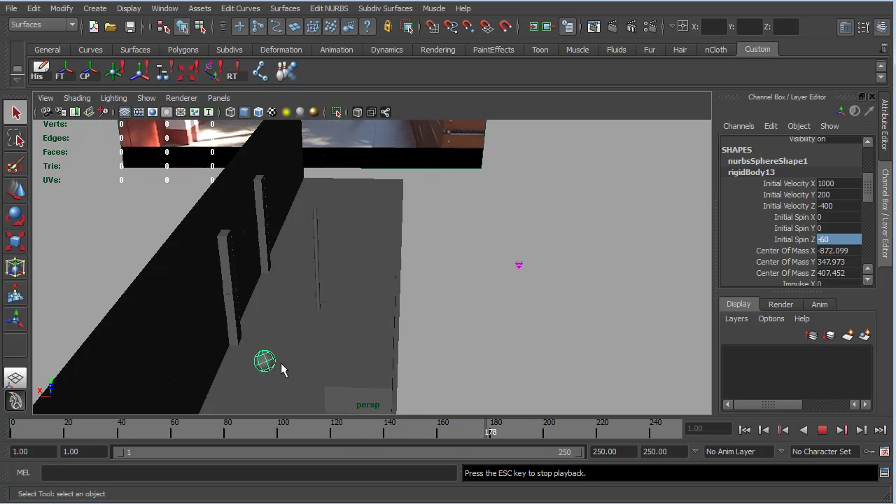
left_click(823, 429)
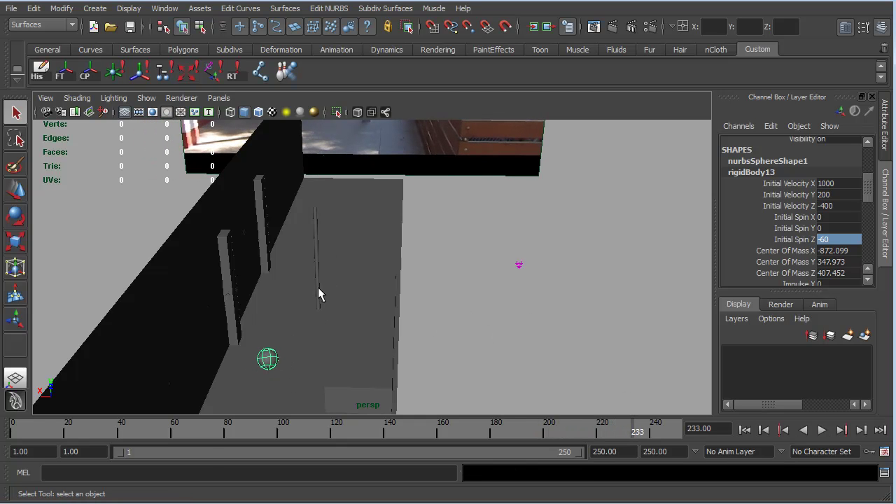
- Orbit the view and replay the -60 spin bounce from the start, stopping at frame 85
left_click_drag(510, 326, 469, 326, "alt")
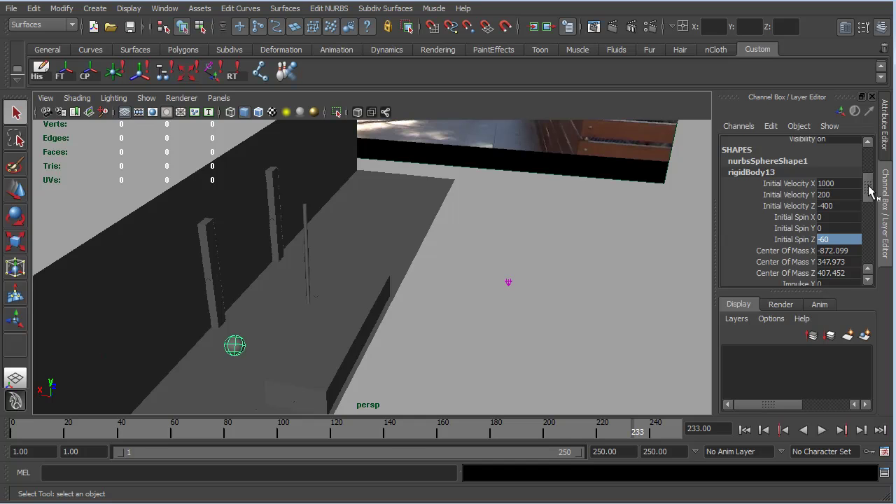
left_click_drag(868, 190, 877, 231)
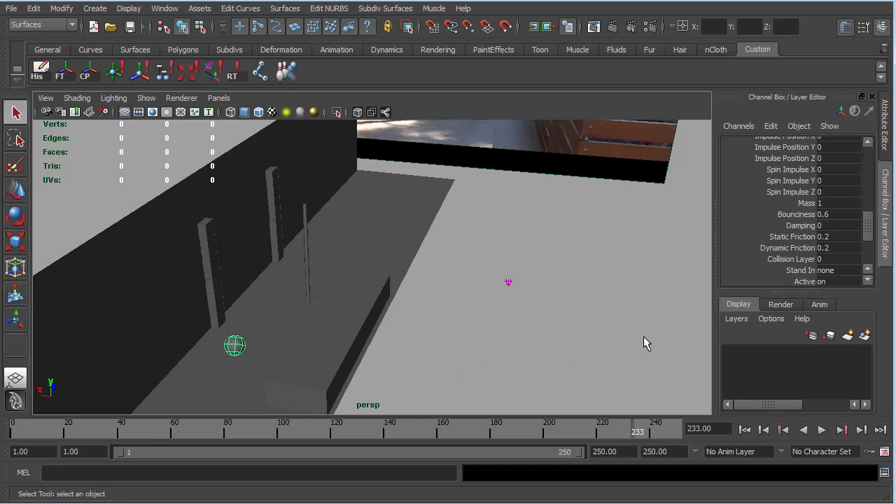
left_click_drag(462, 383, 365, 368, "alt")
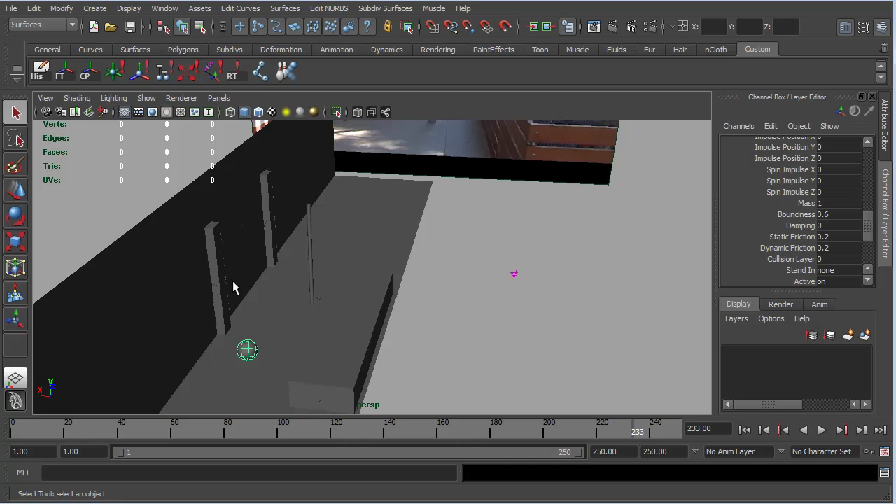
left_click(745, 430)
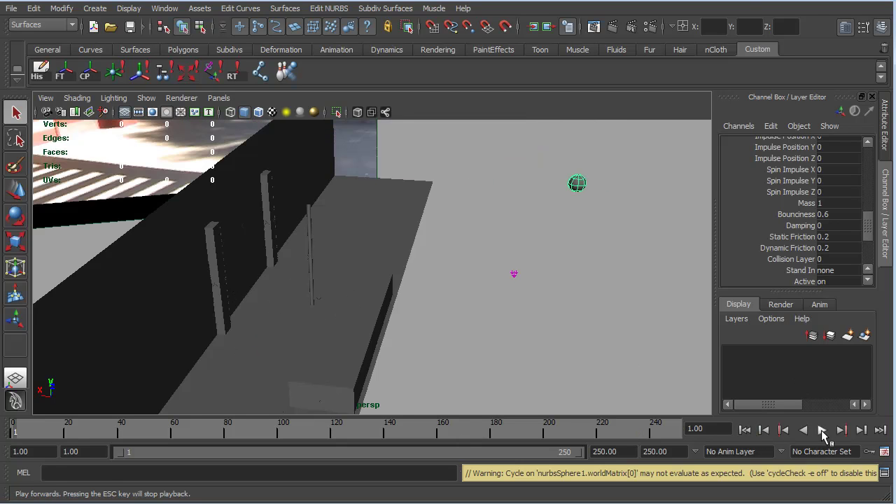
left_click(822, 430)
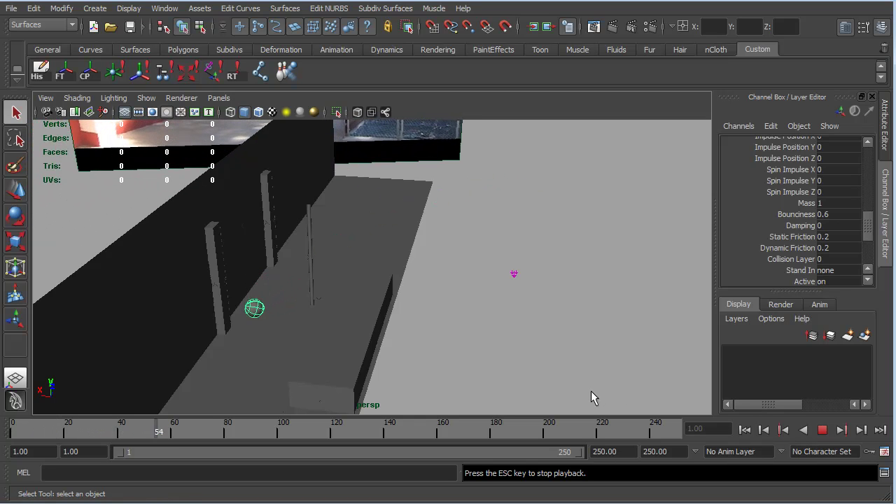
left_click(822, 430)
- Raise the ball's Bounciness to 0.8 and replay the bounce from frame 1 to frame 104
double_click(831, 215)
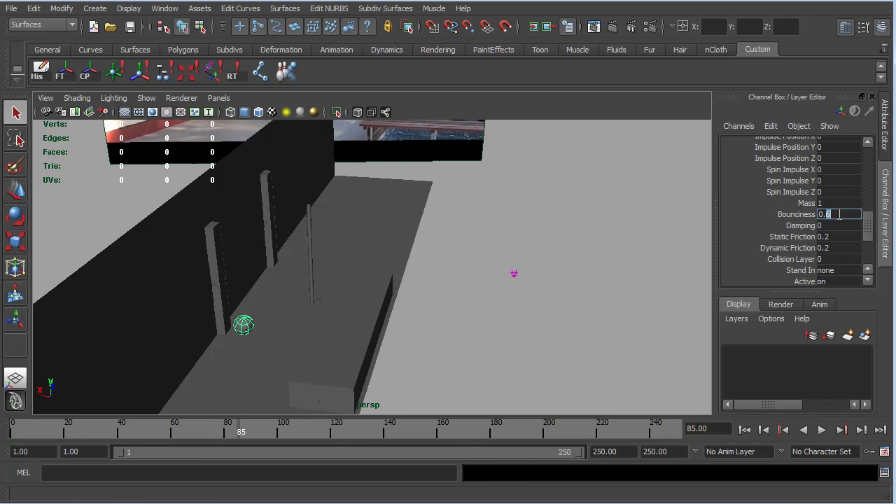
type("0.8")
key("Return")
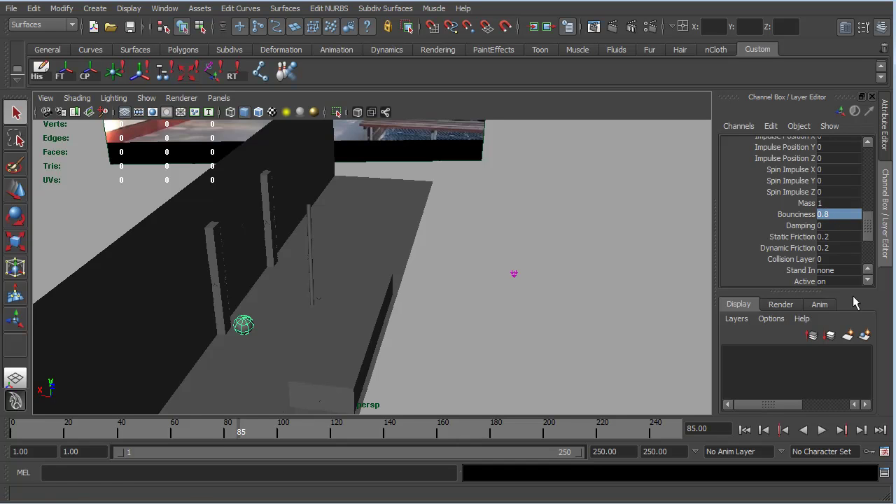
left_click(745, 430)
left_click(822, 430)
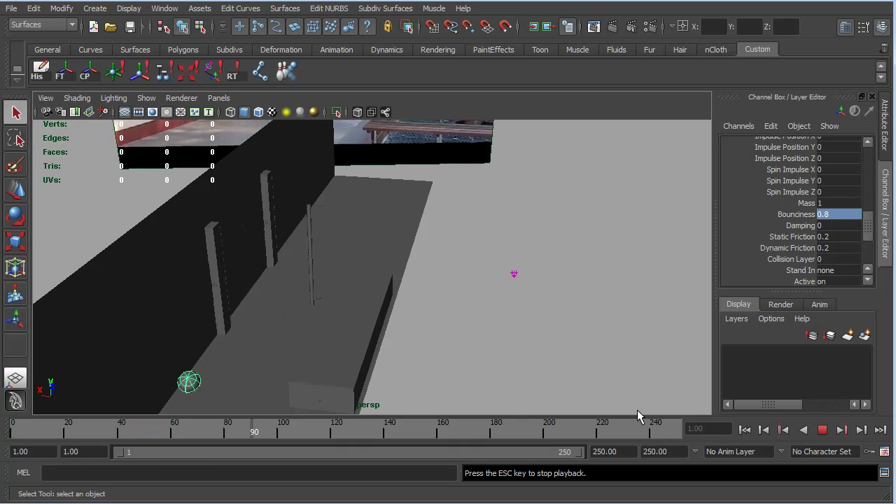
left_click(822, 430)
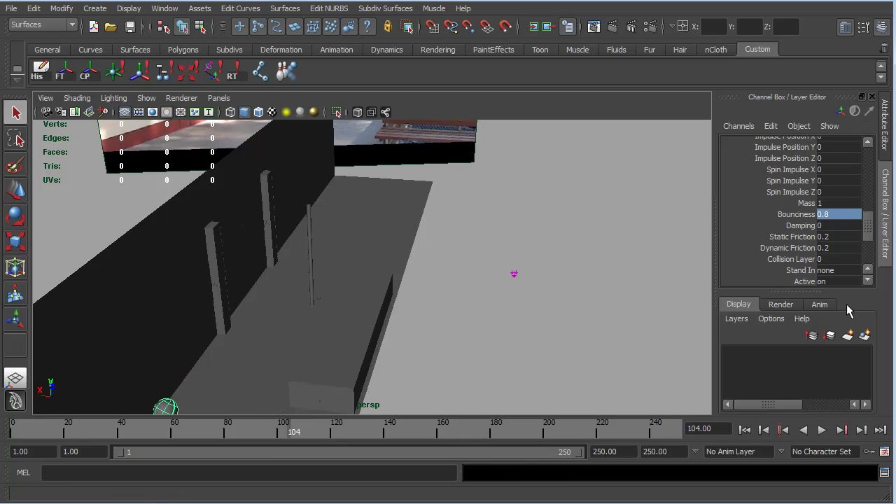
left_click(833, 225)
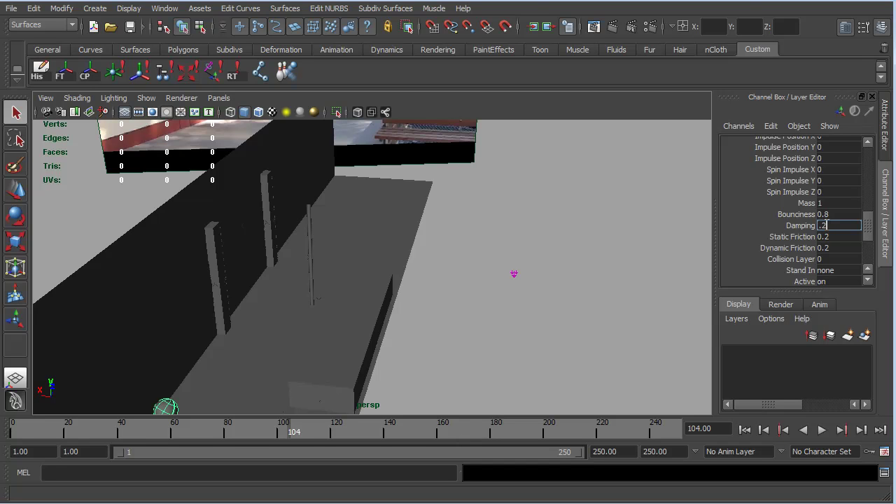
- Set the ball's Damping to 0.2 and play the bounce from frame 1 to frame 176
type(".2")
key("Return")
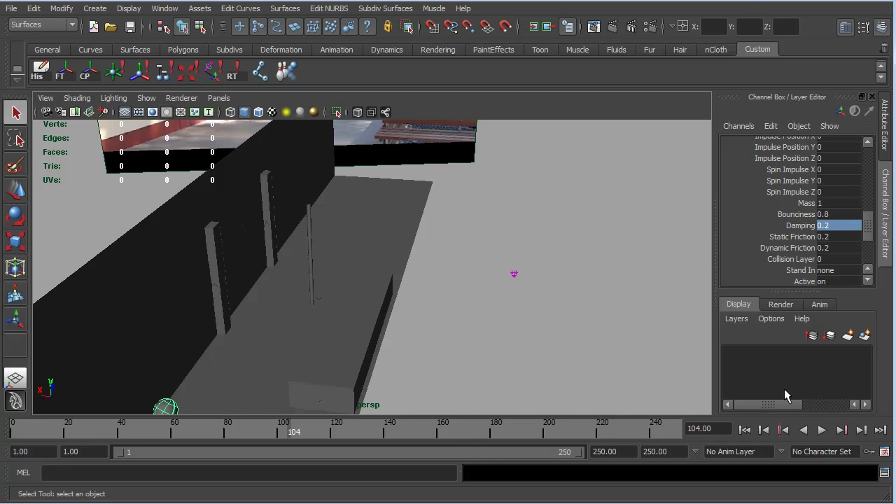
left_click(745, 430)
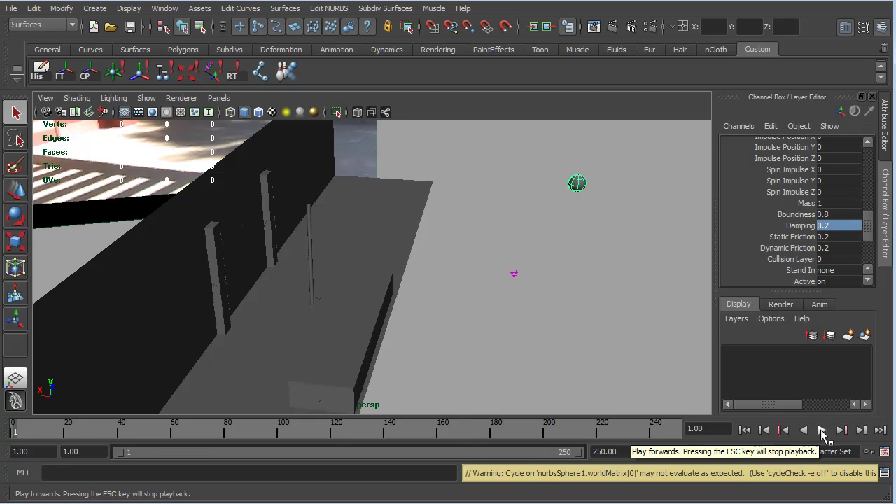
left_click(823, 431)
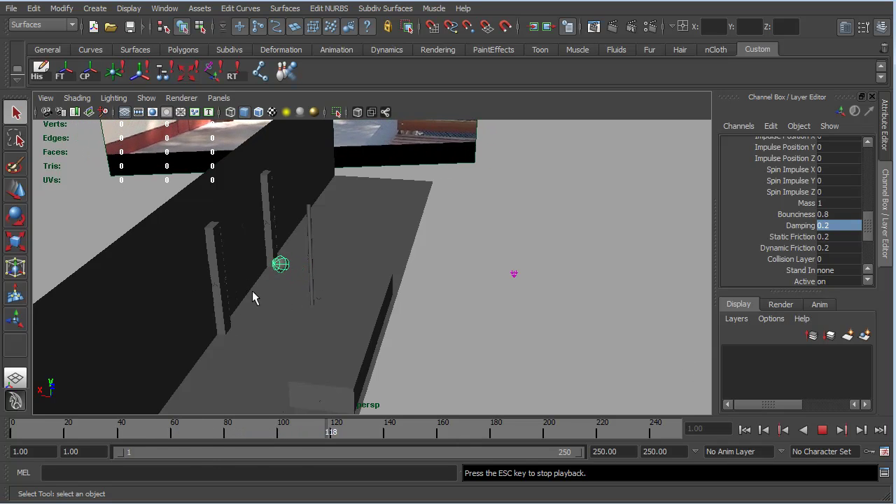
left_click(823, 430)
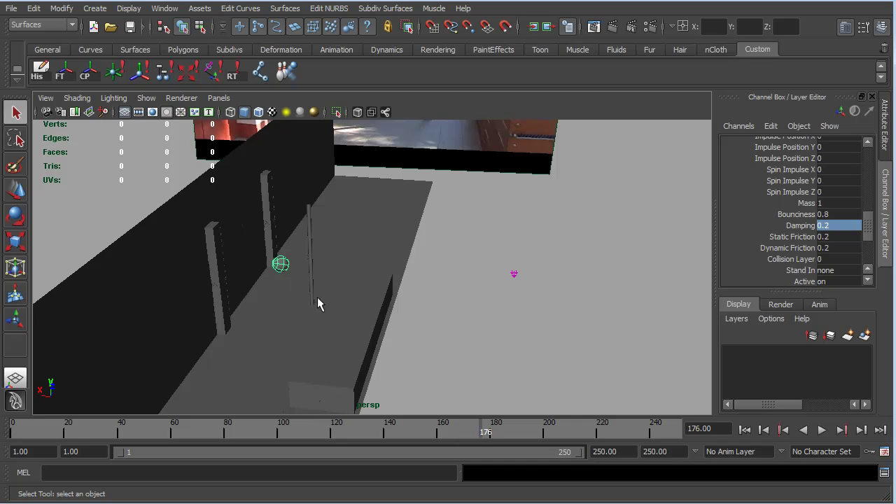
- Lower Damping to 0.1 and replay the bounce from frame 1 to frame 183
double_click(826, 226)
type("0.1")
key("Return")
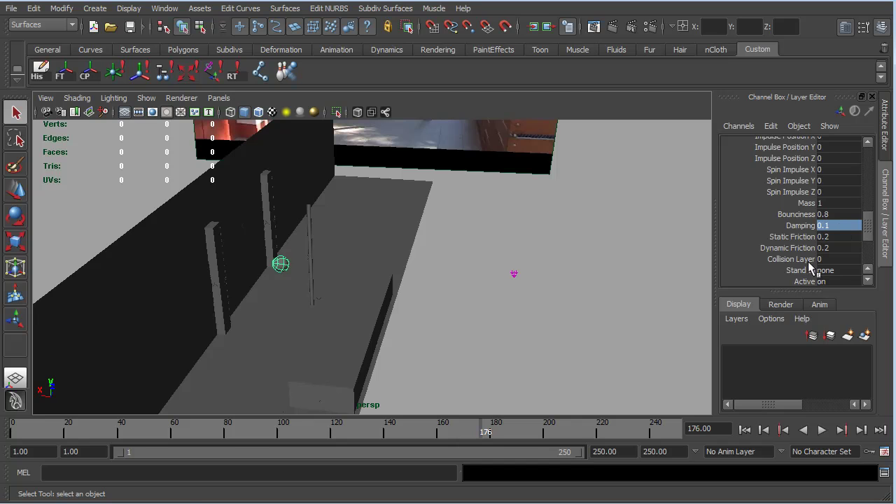
left_click(745, 430)
left_click(824, 431)
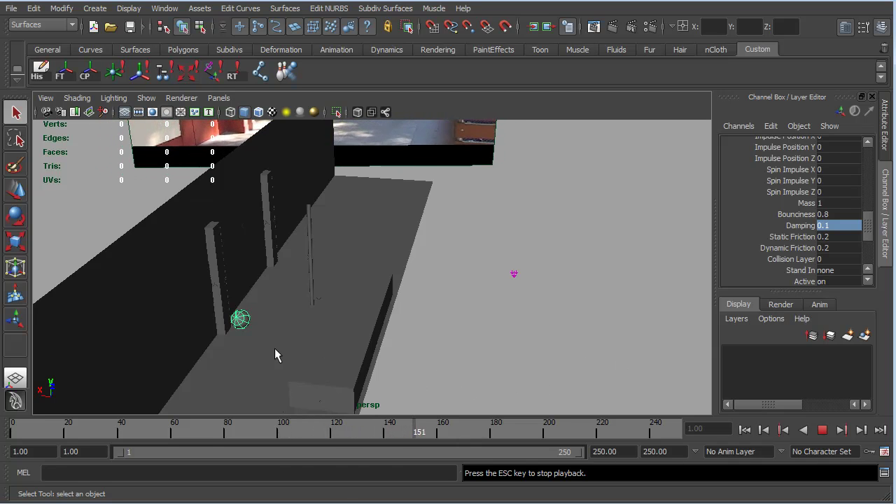
left_click(823, 430)
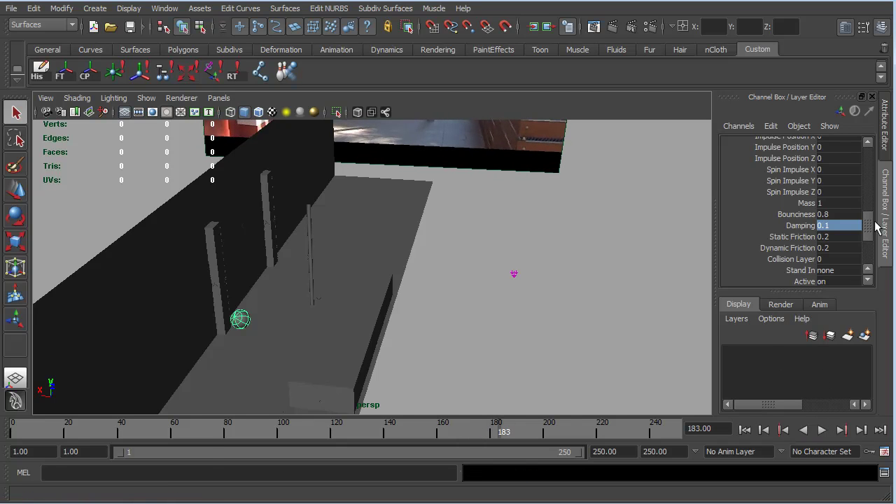
left_click_drag(870, 226, 873, 183)
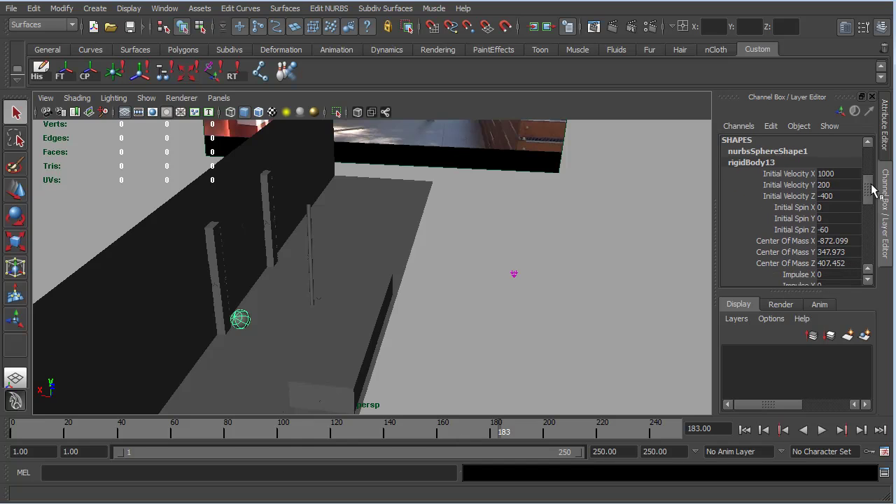
- Set the ball's Initial Spin X to 15 and play the bounce to frame 78
left_click(828, 218)
left_click(830, 207)
key("Return")
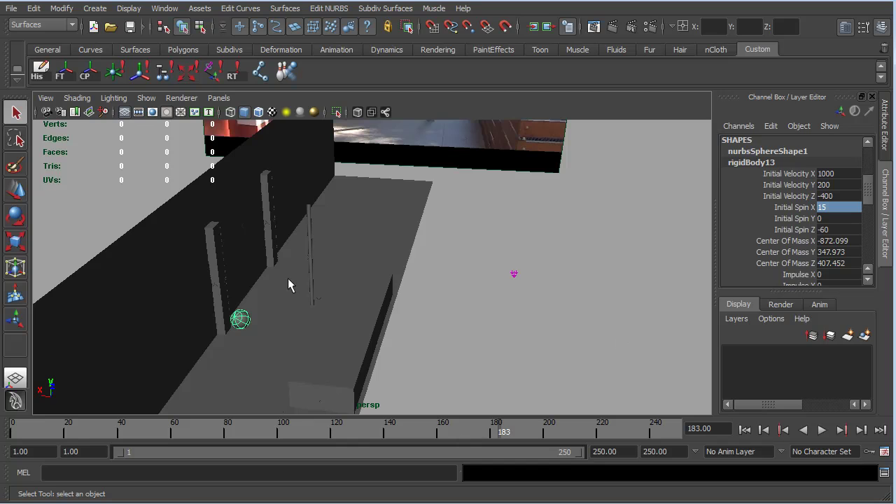
left_click(821, 430)
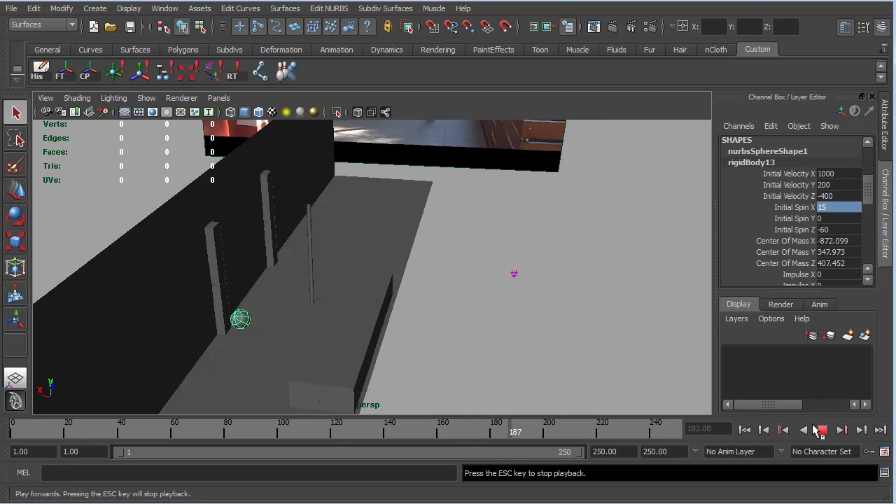
left_click(745, 430)
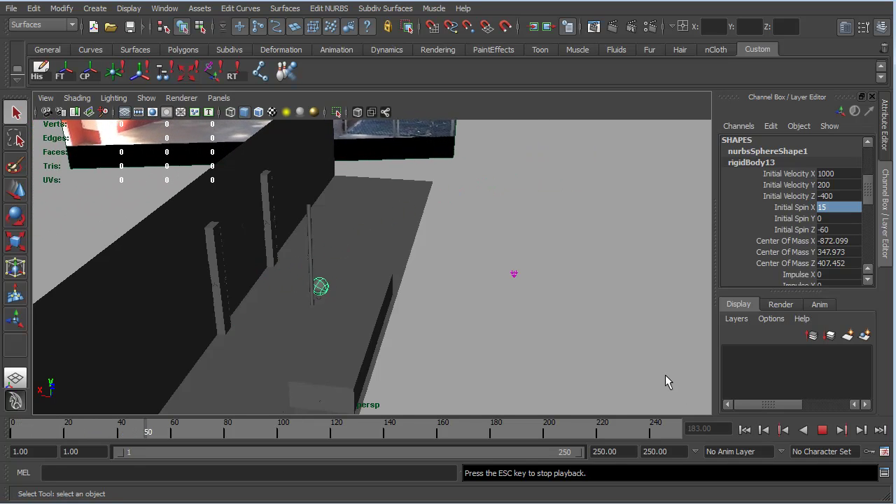
left_click(823, 430)
- Change Initial Spin X to -15 and replay from frame 1, stopping at frame 130
left_click(827, 207)
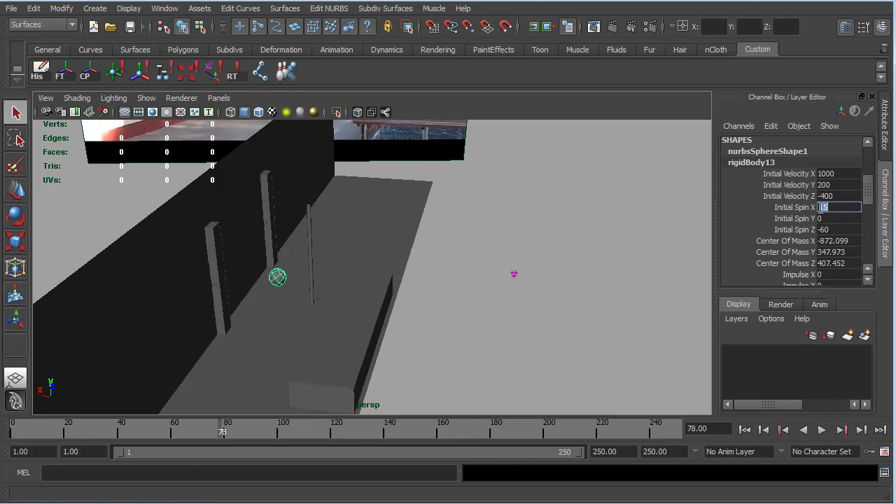
type("-")
key("Return")
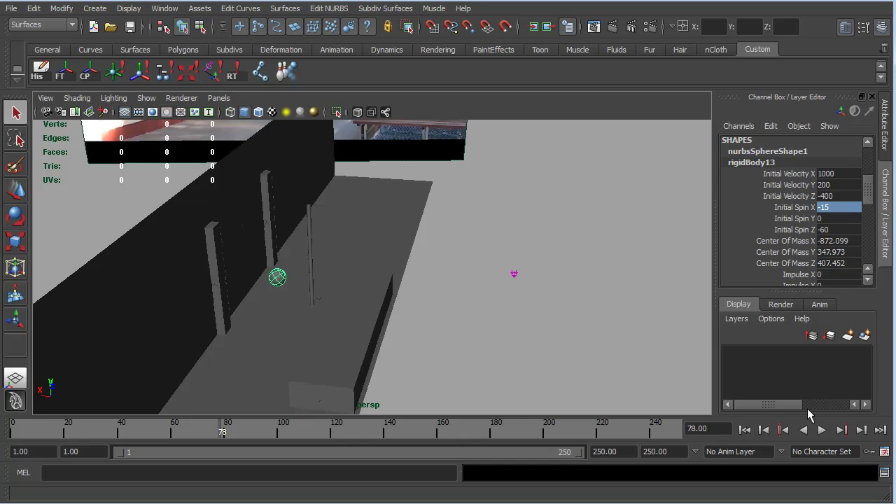
left_click(744, 430)
left_click(822, 430)
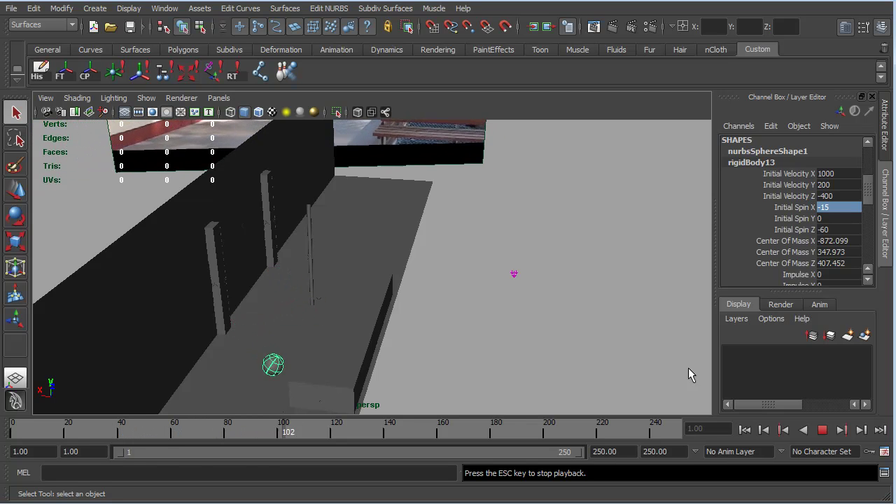
left_click(823, 430)
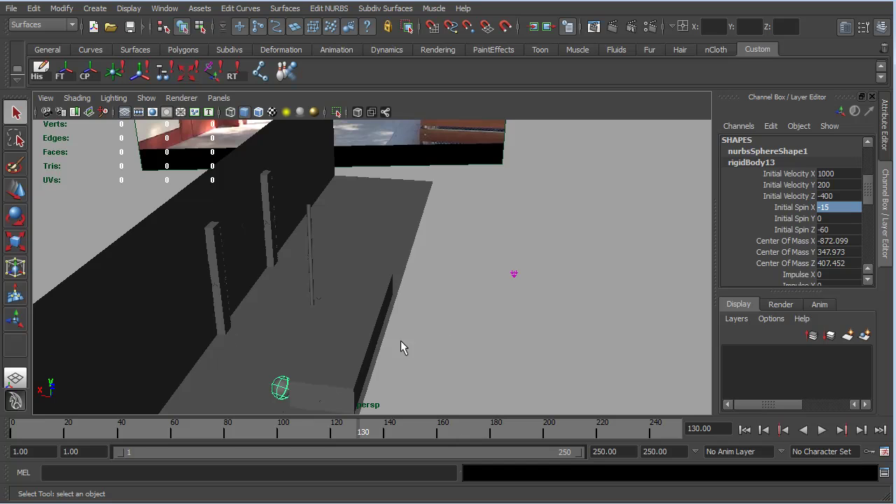
left_click(216, 99)
mouse_move(252, 116)
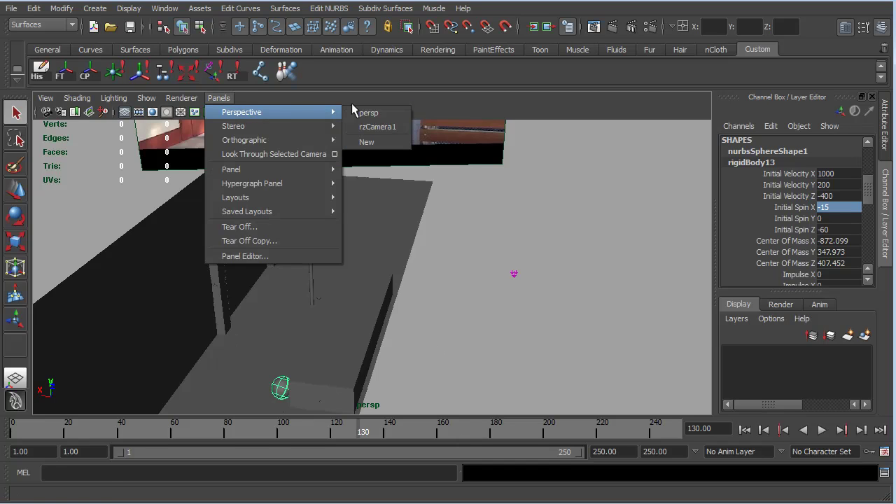
left_click(362, 125)
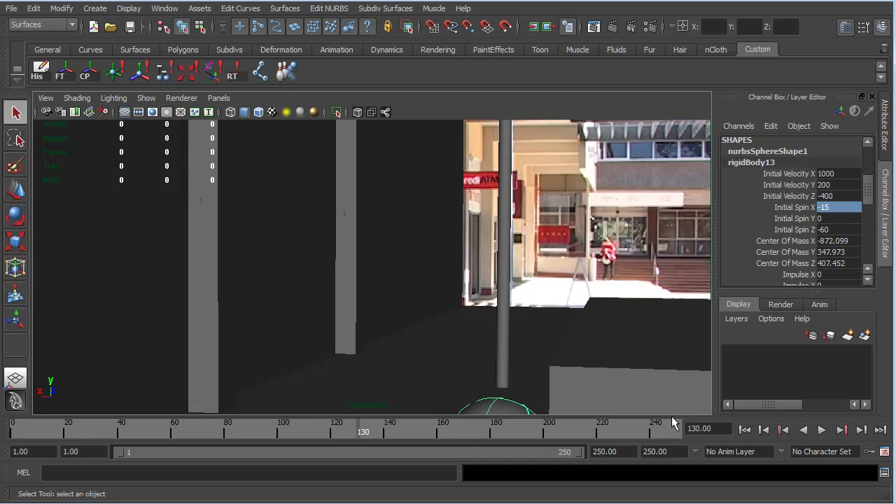
left_click(744, 430)
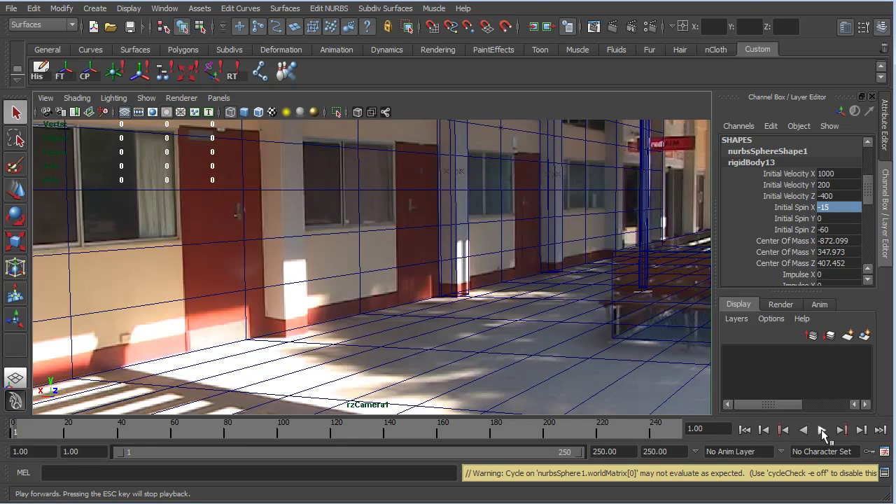
left_click(821, 431)
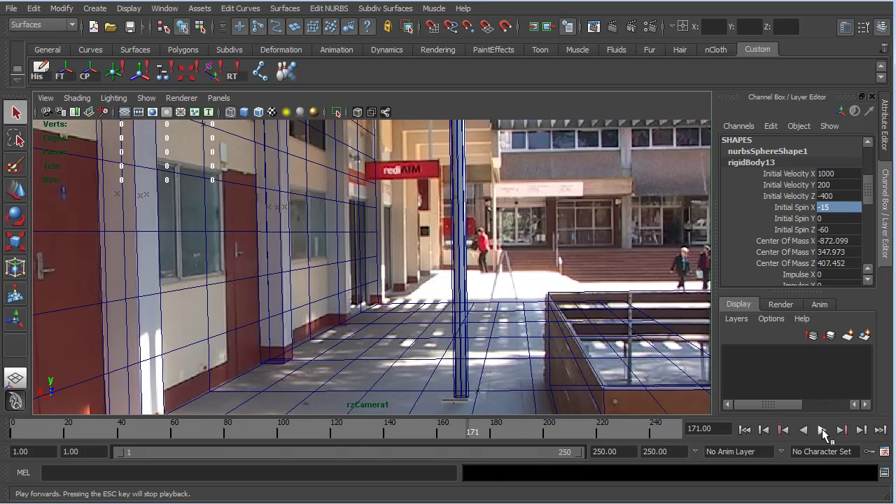
left_click(824, 430)
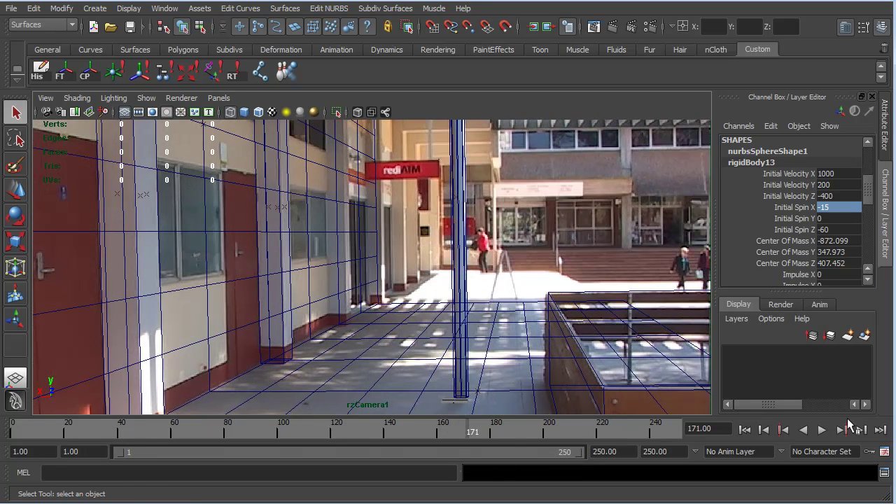
left_click(803, 430)
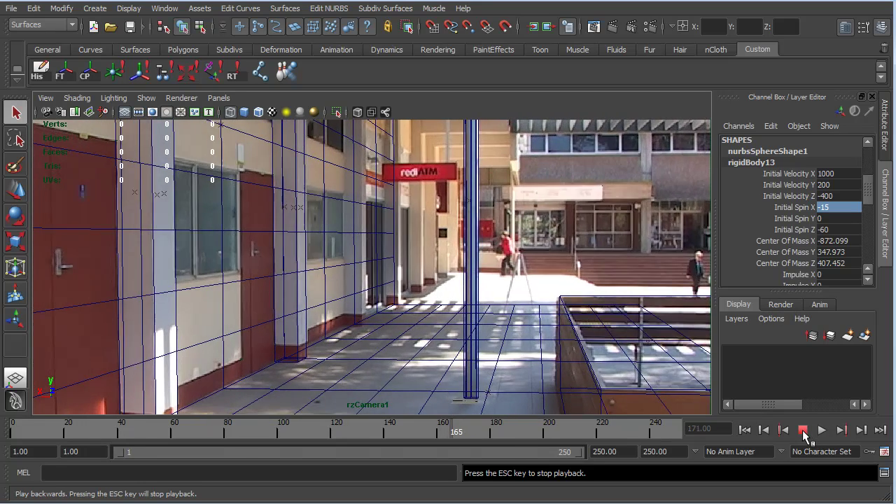
left_click(803, 430)
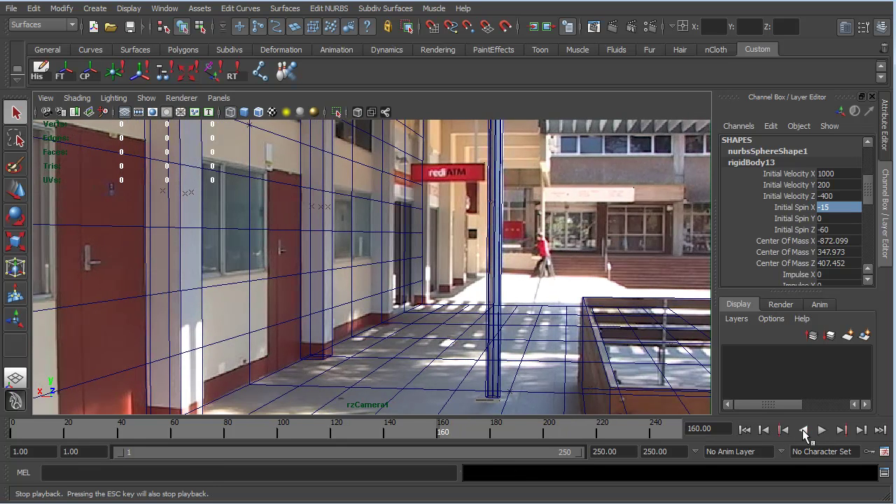
left_click(745, 430)
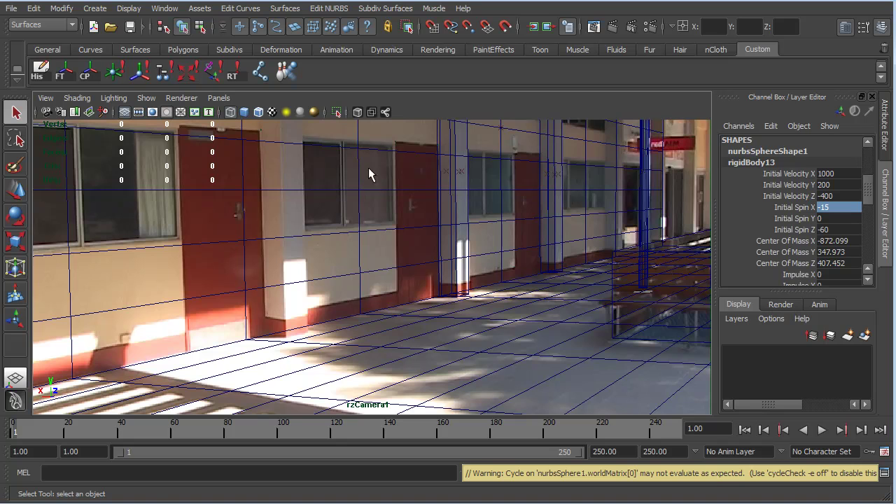
left_click(219, 98)
mouse_move(266, 112)
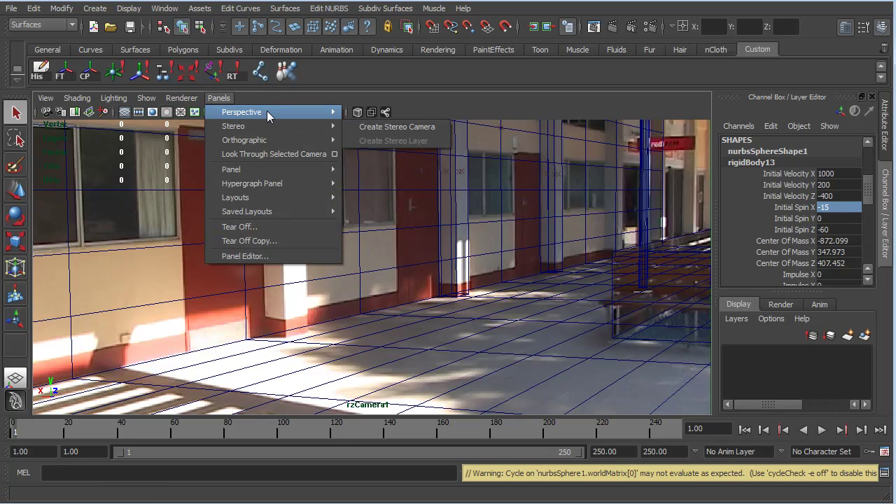
left_click(382, 113)
left_click_drag(555, 322, 421, 306, "alt")
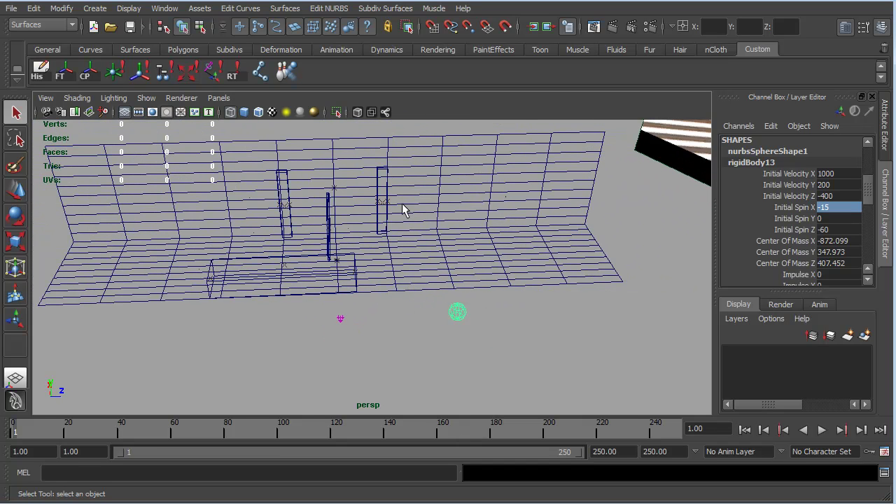
- Clear the selection, then box-select the wireframe walls, pillars and bench geometry
left_click(350, 236)
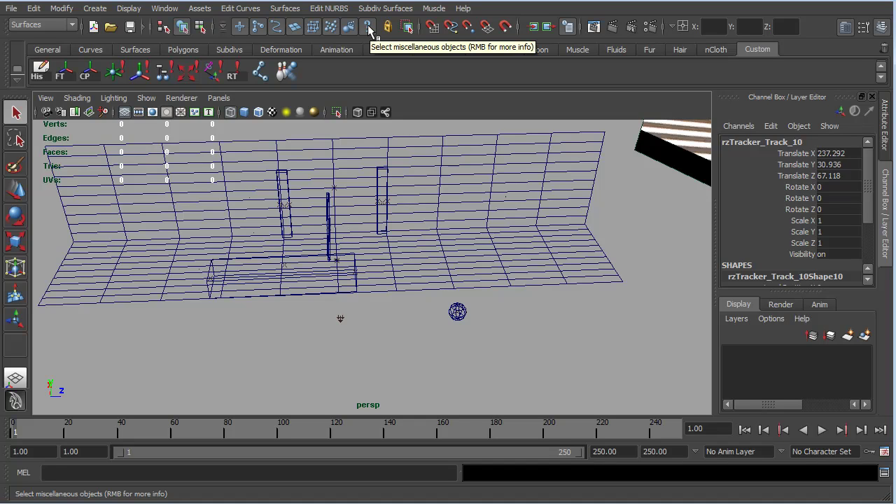
left_click(252, 309)
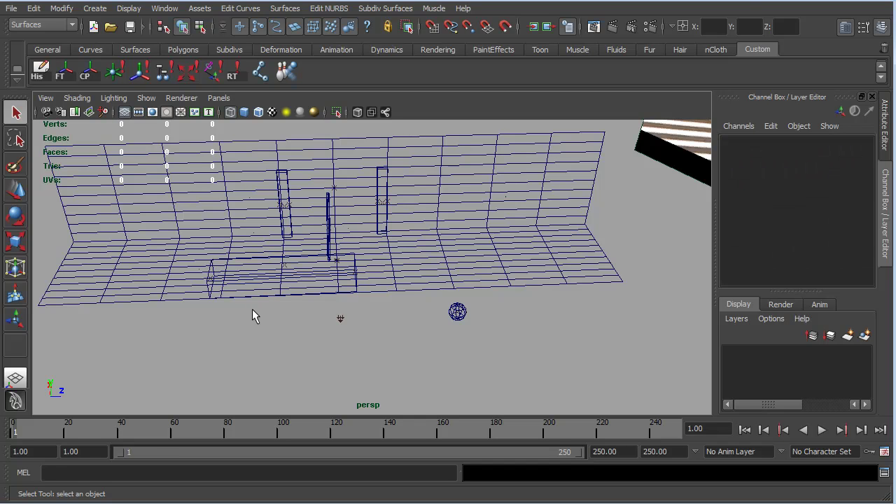
left_click_drag(252, 309, 406, 164)
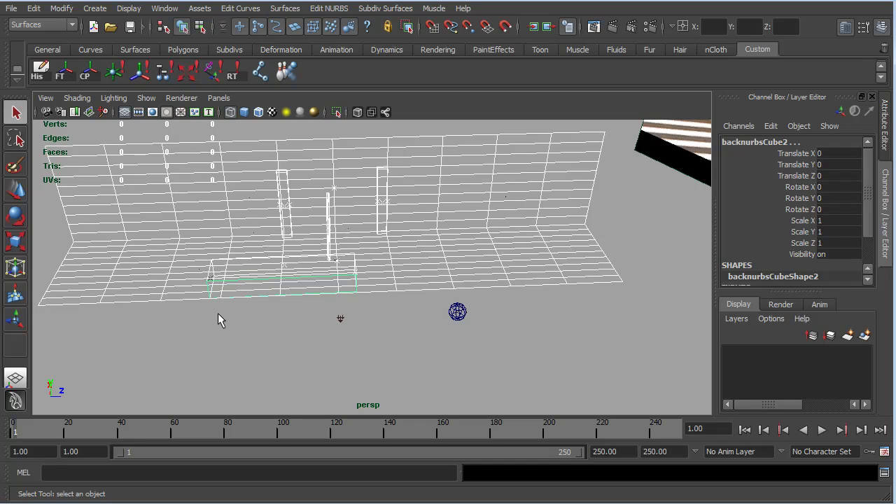
left_click_drag(194, 317, 414, 148)
- Put the background geometry on a new display layer named BGGeometry
left_click(865, 336)
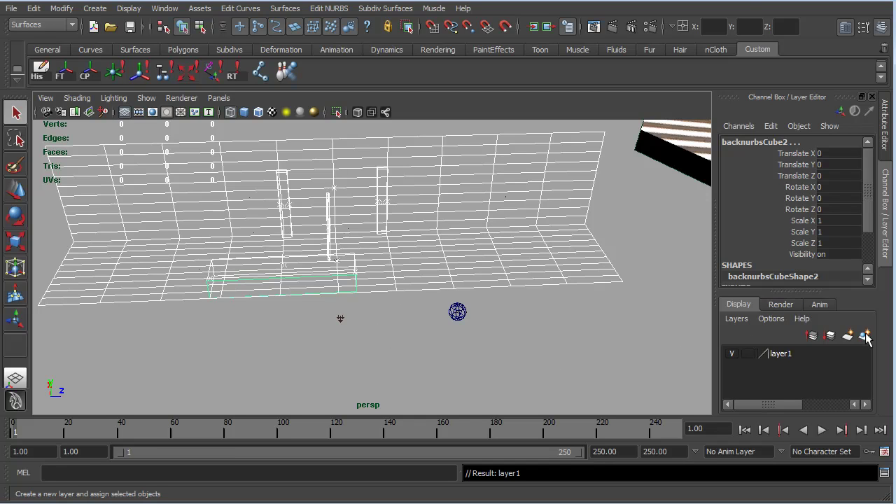
double_click(784, 356)
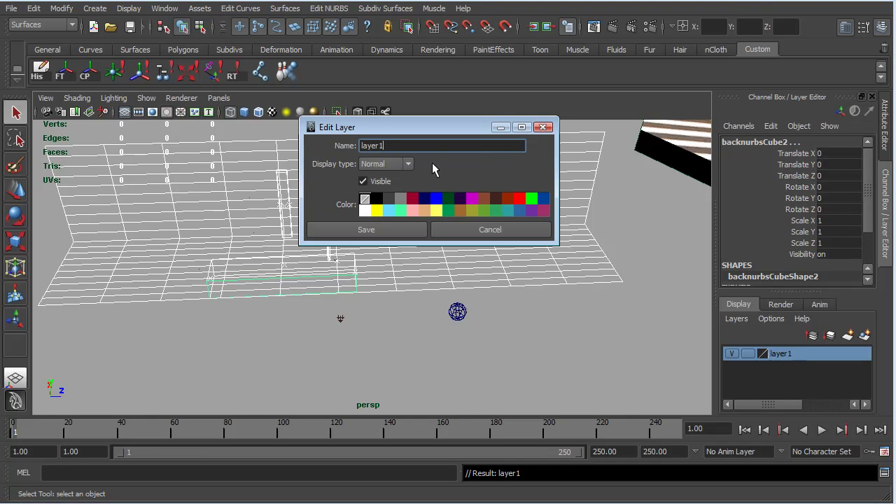
key("BackSpace")
key("BackSpace")
key("BackSpace")
key("BackSpace")
key("BackSpace")
key("BackSpace")
type("BGGeometry")
left_click(390, 235)
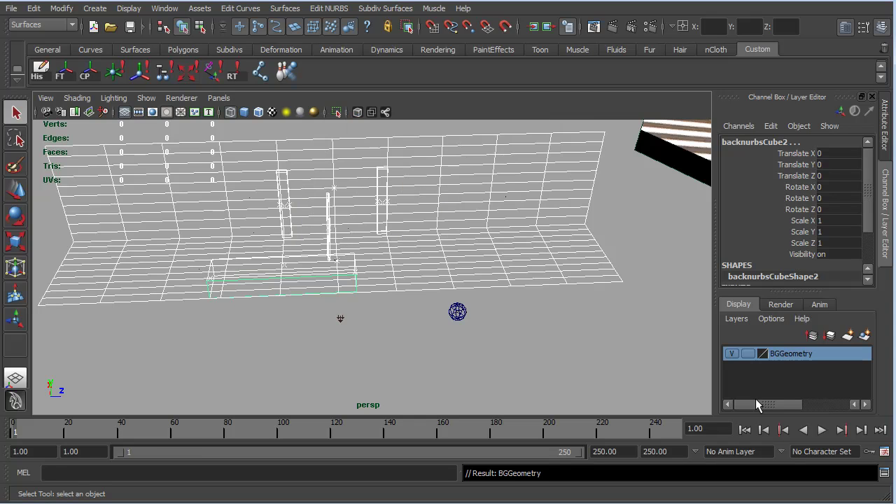
- Set the BGGeometry layer to template, switch to smooth shading, and select the sphere
left_click(542, 311)
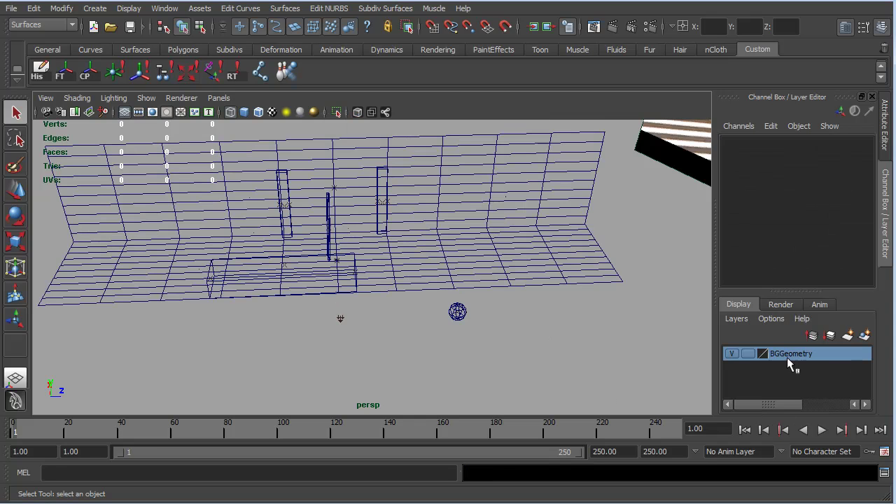
left_click(748, 354)
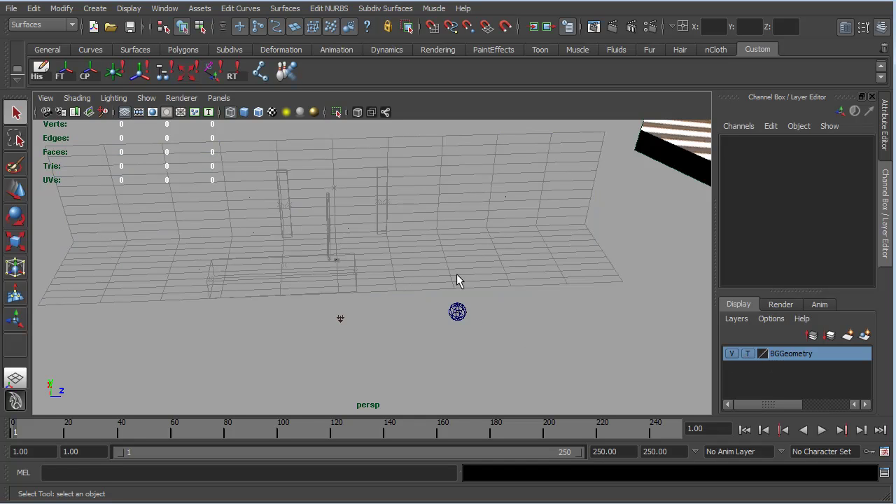
left_click_drag(516, 309, 496, 346, "alt")
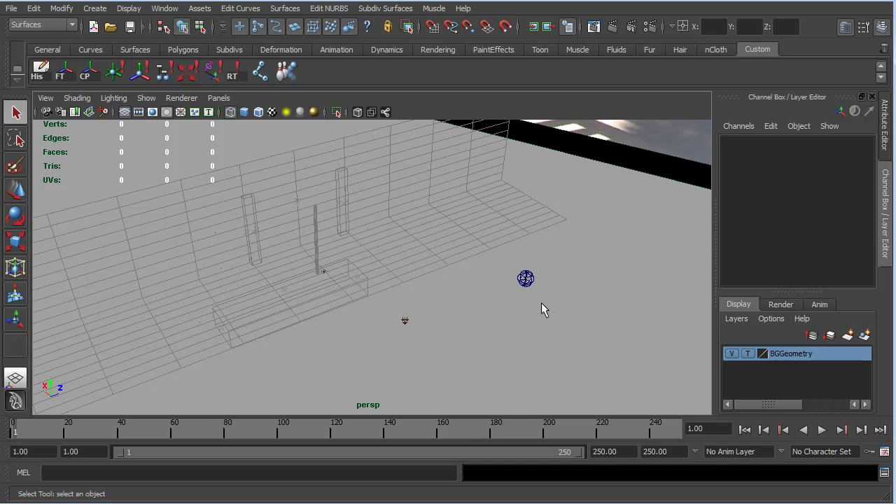
key("5")
left_click(531, 279)
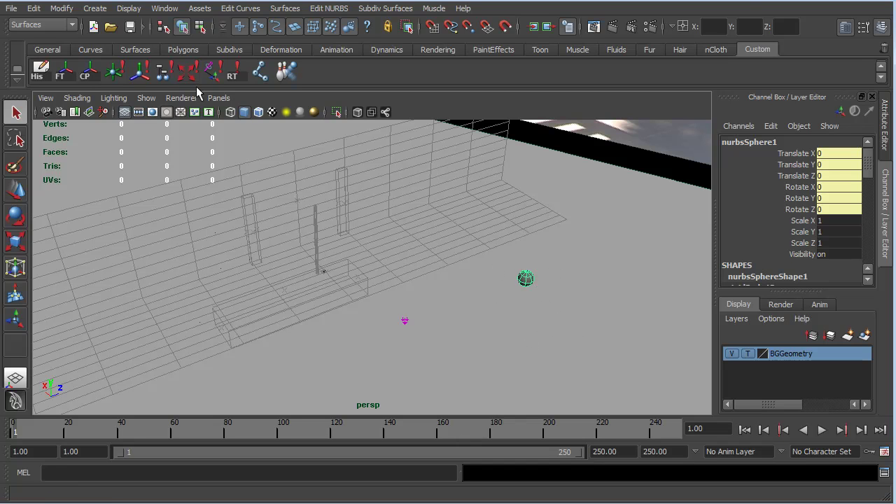
- Look through the tracked camera rzCamera1 in the viewport
left_click(218, 99)
mouse_move(233, 115)
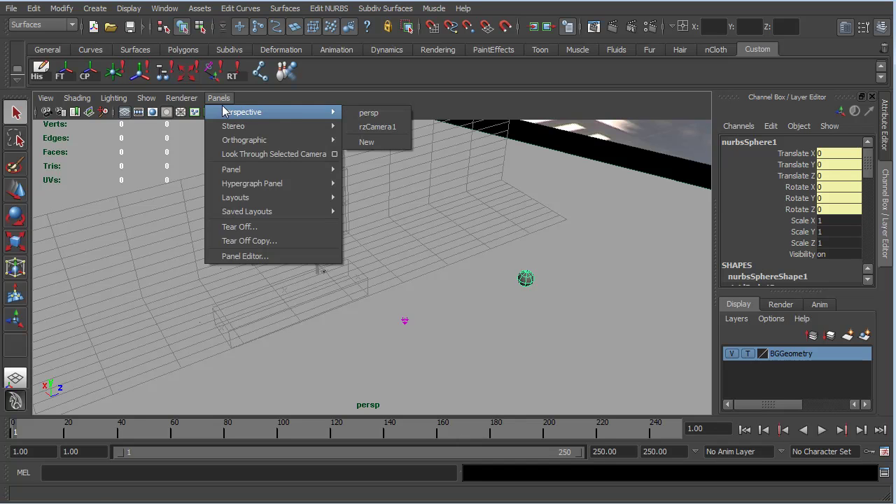
left_click(377, 126)
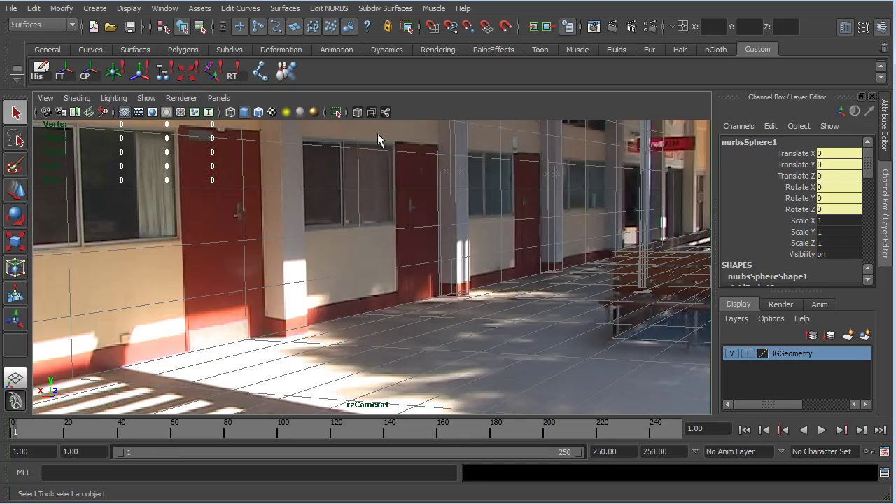
- Deselect the sphere and play the animation over the footage to frame 134
left_click(498, 360)
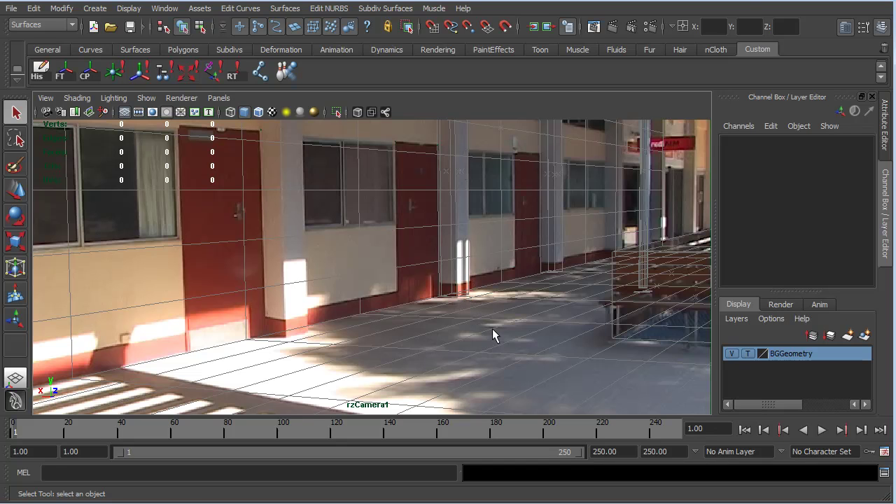
left_click(822, 430)
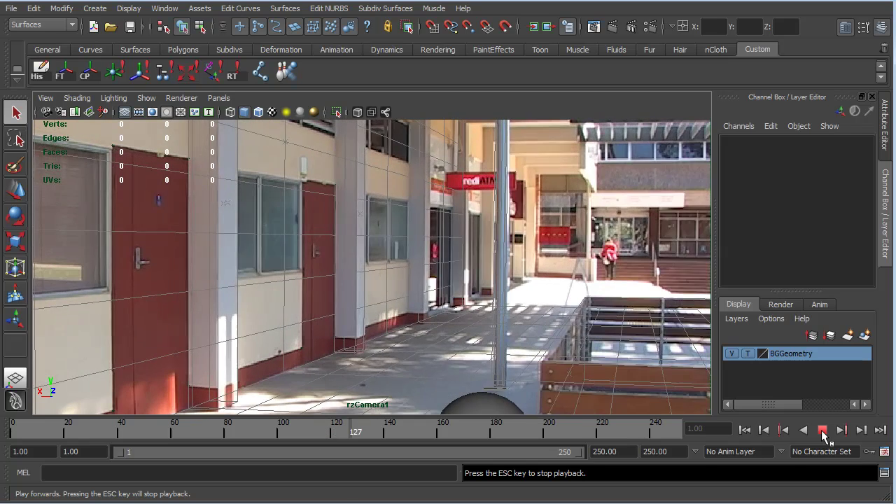
left_click(822, 430)
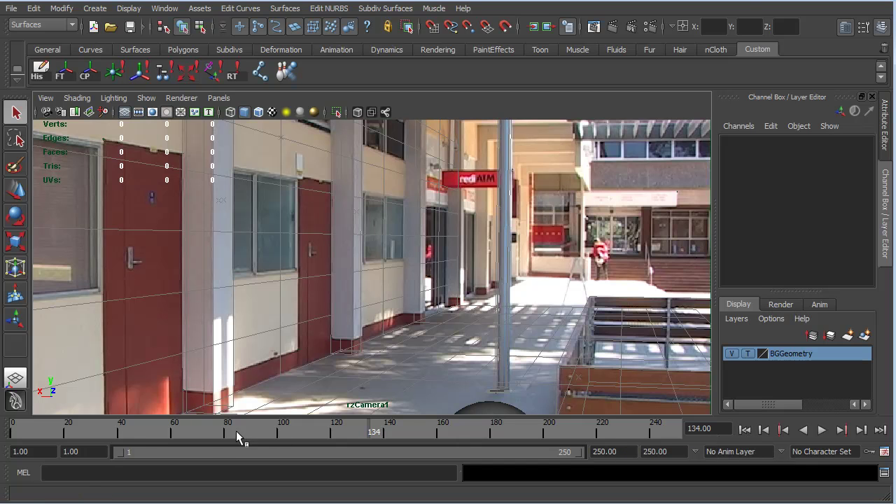
- Return to an early frame and assign a new Blinn material to the ball
left_click_drag(236, 430, 30, 479)
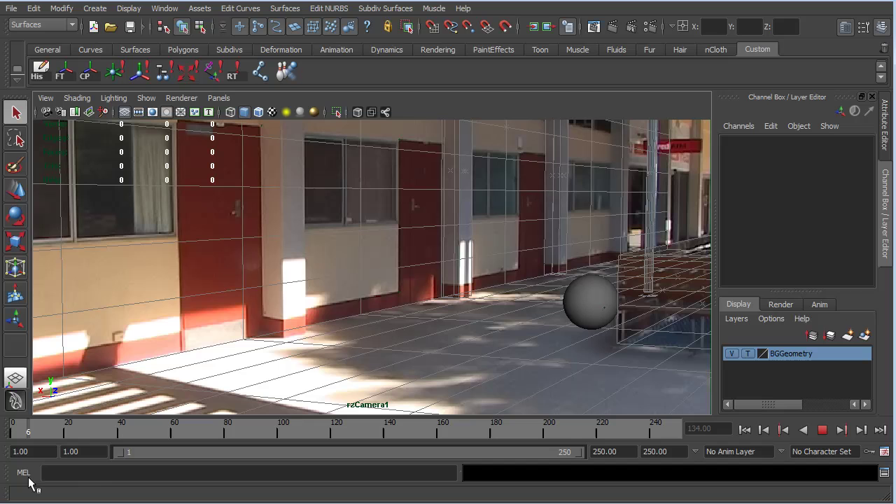
left_click(588, 296)
right_click(591, 292)
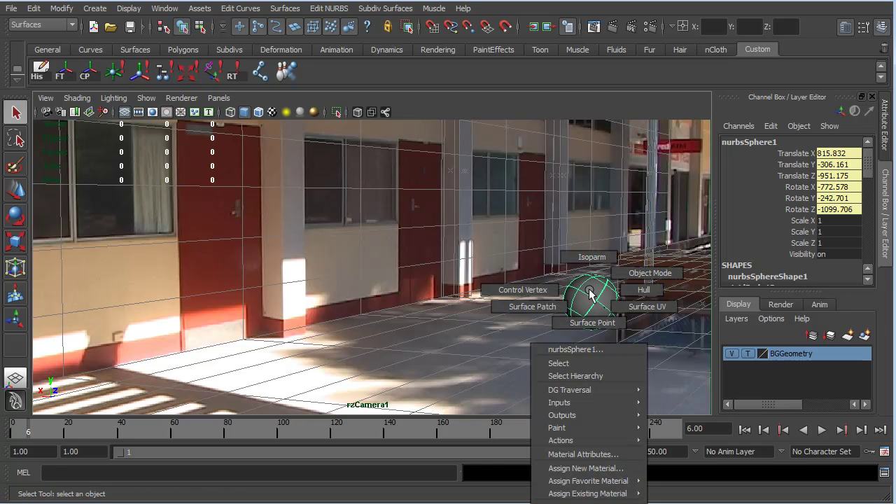
left_click(607, 473)
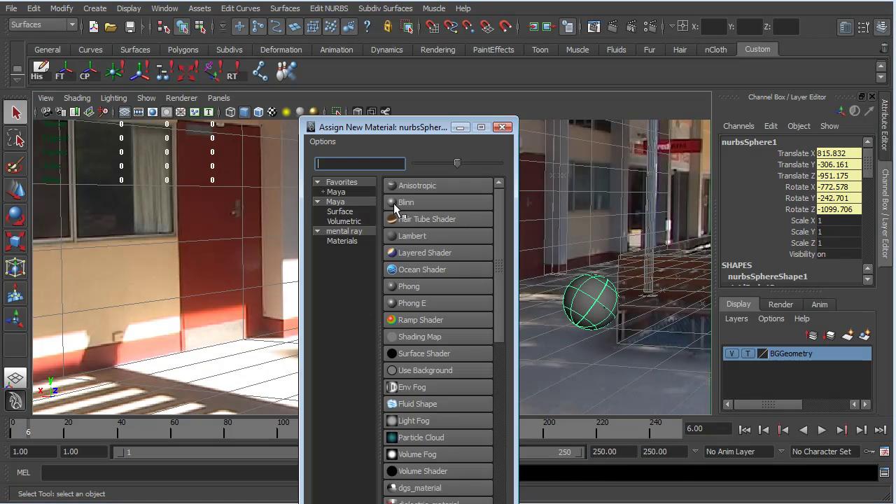
left_click(399, 202)
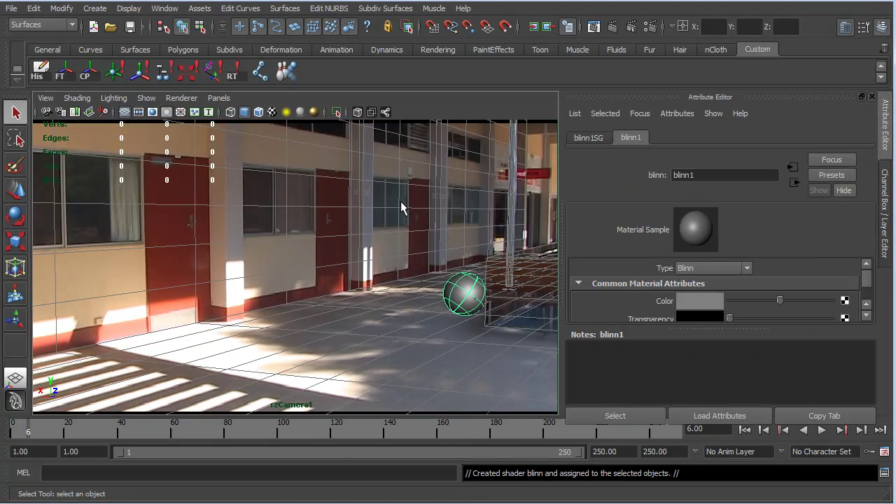
- Rename the Blinn material to ballMat and bring up texture choices for its Color
left_click(704, 175)
left_click_drag(704, 175, 589, 181)
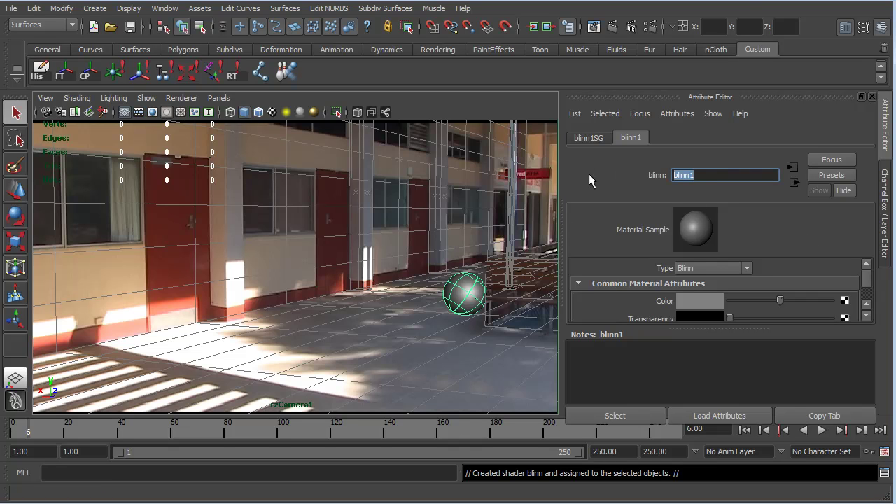
type("ballMat")
key("Return")
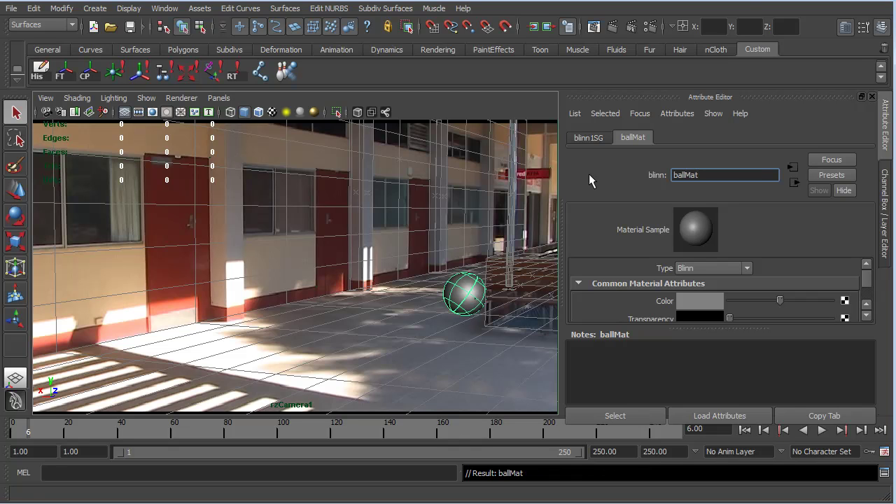
left_click(844, 301)
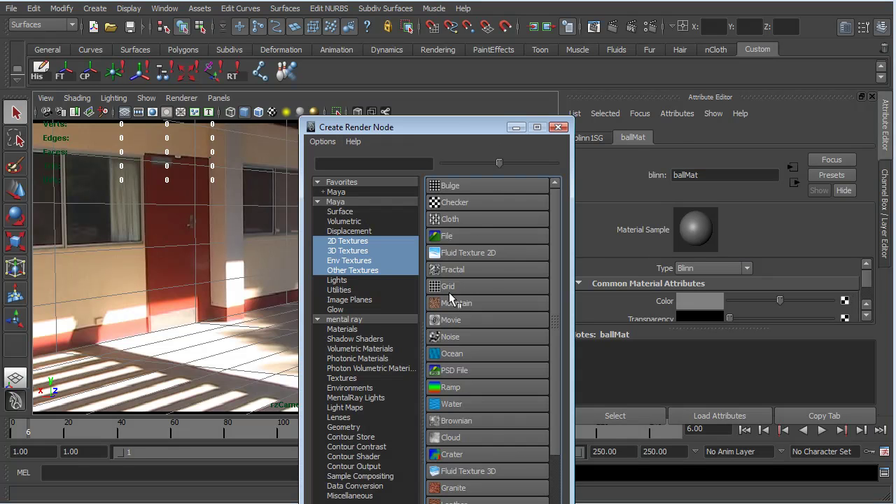
- Drive the colour with a ramp texture whose Interpolation is set to None
left_click(452, 387)
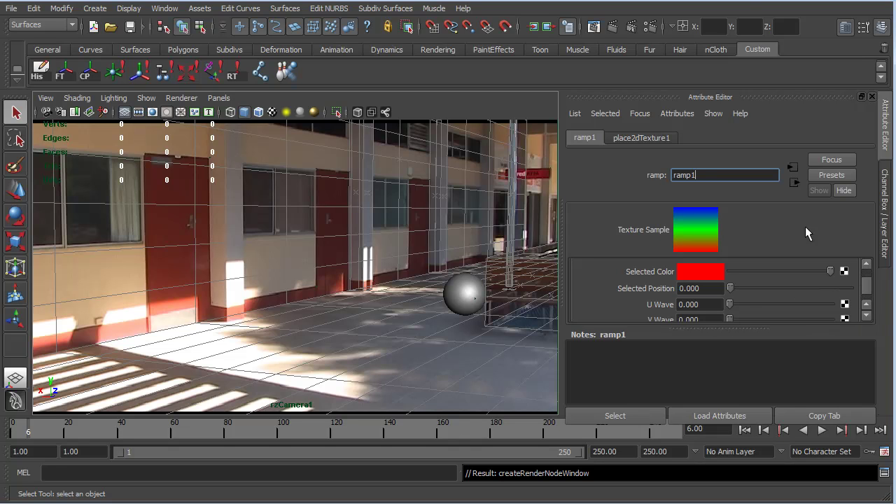
left_click_drag(868, 288, 874, 268)
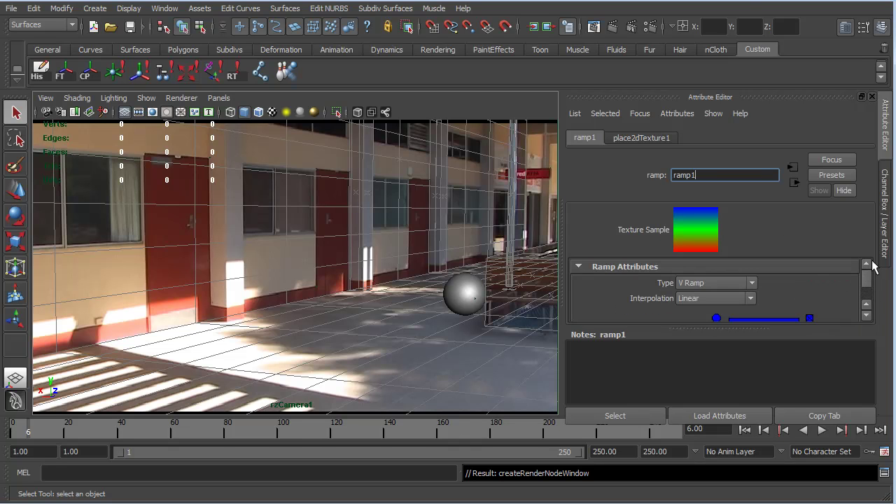
left_click(752, 298)
left_click(722, 310)
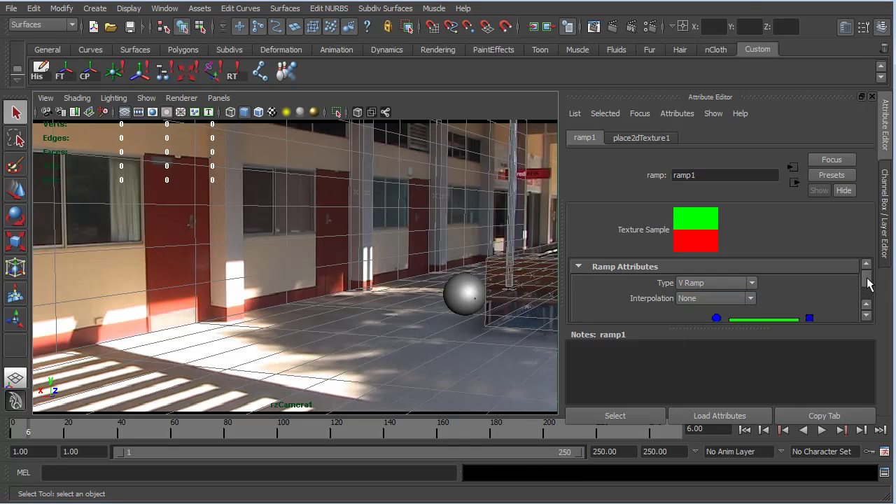
- Set the green ramp entry's Selected Position to 0.333
mouse_move(867, 283)
left_mouse_down()
mouse_move(868, 297)
mouse_move(869, 287)
left_mouse_up()
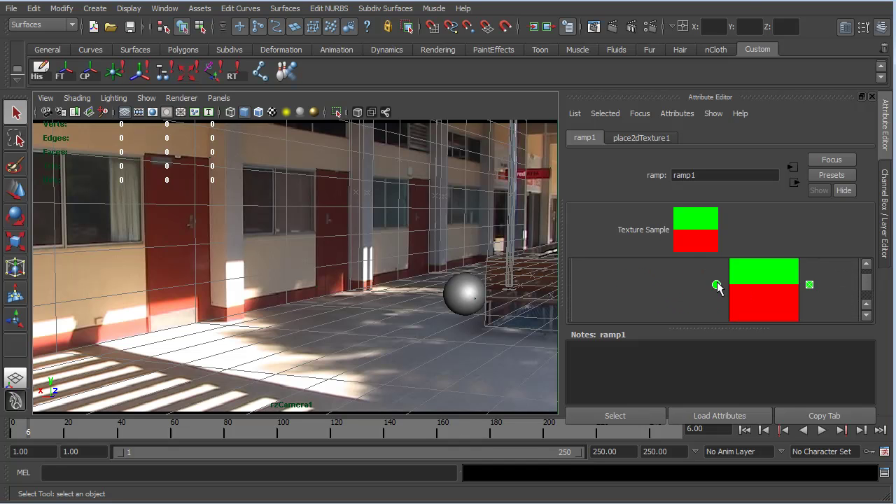
left_click_drag(867, 281, 867, 286)
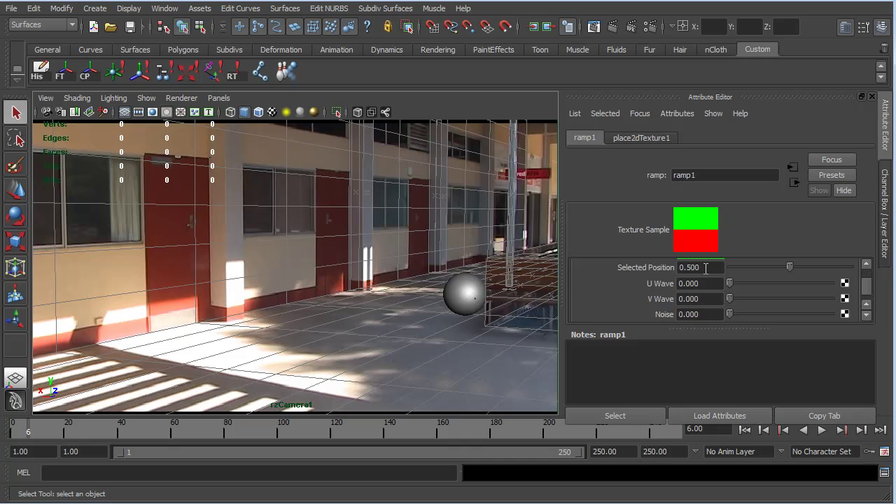
left_click_drag(700, 272, 687, 273)
type("833")
key("Return")
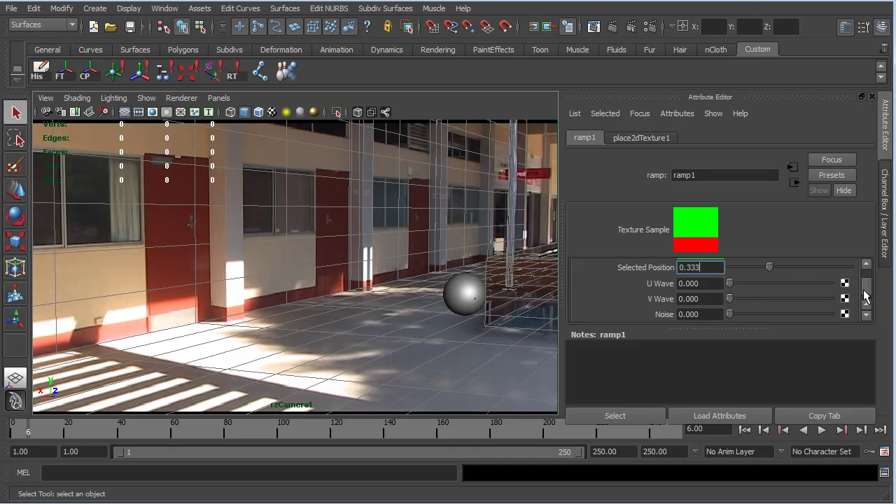
- Set the blue ramp entry's Selected Position to 0.666
left_click_drag(868, 295, 867, 282)
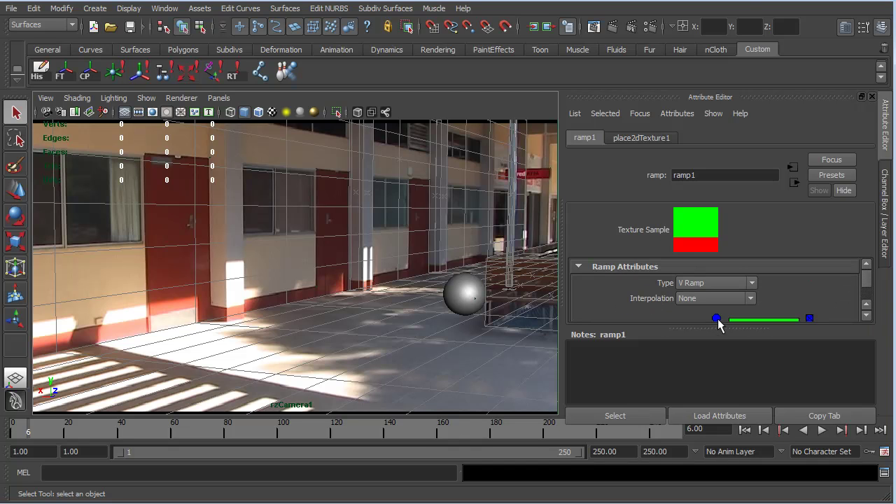
left_click(717, 319)
left_click(862, 291)
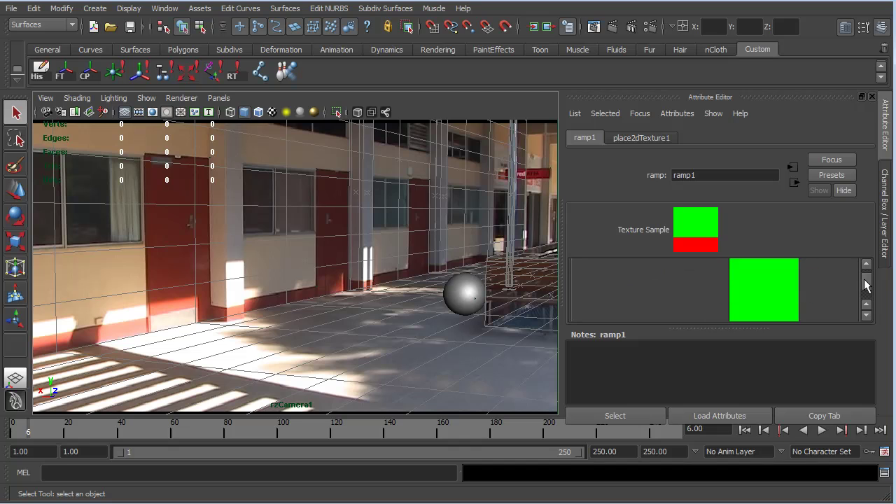
mouse_move(862, 291)
left_mouse_down()
mouse_move(864, 298)
mouse_move(864, 288)
left_mouse_up()
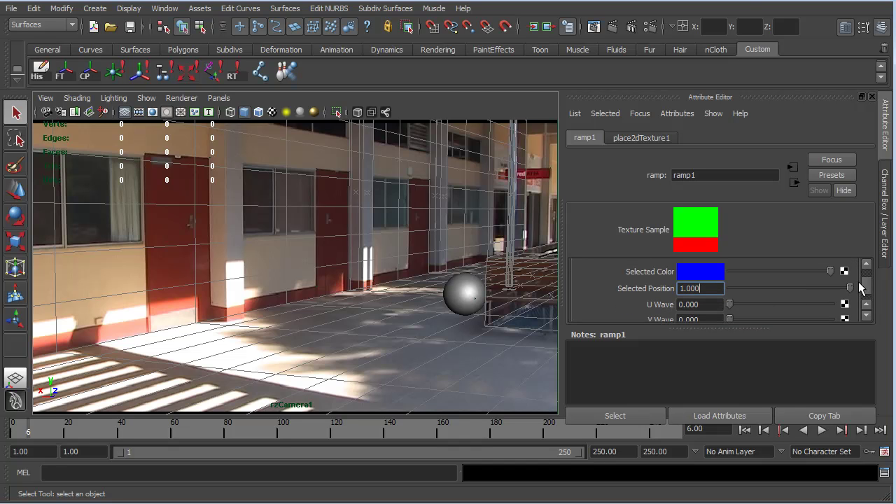
double_click(708, 294)
type("0.666")
key("Return")
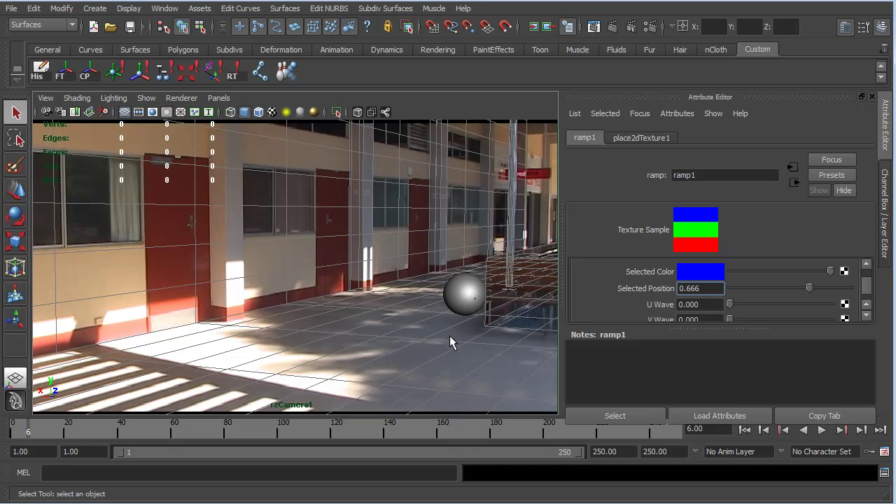
- Deselect, switch to textured display (6), and tumble to see the ball's red, green and blue bands
left_click(418, 316)
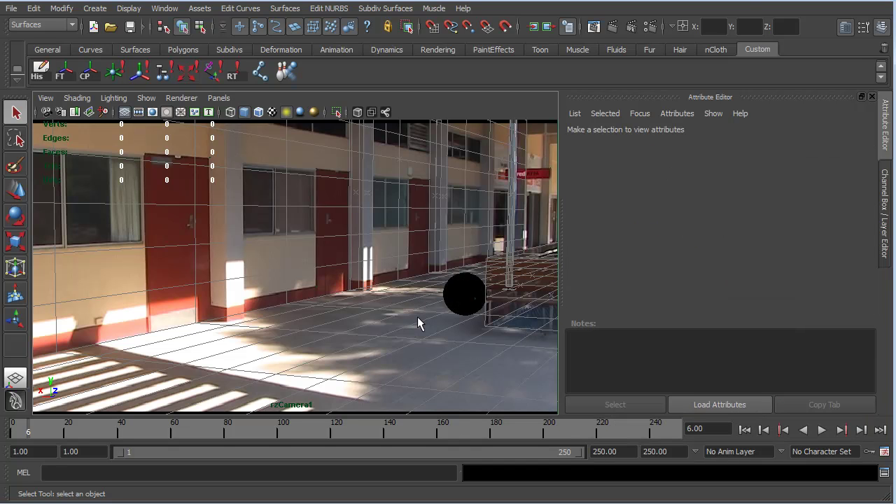
key("6")
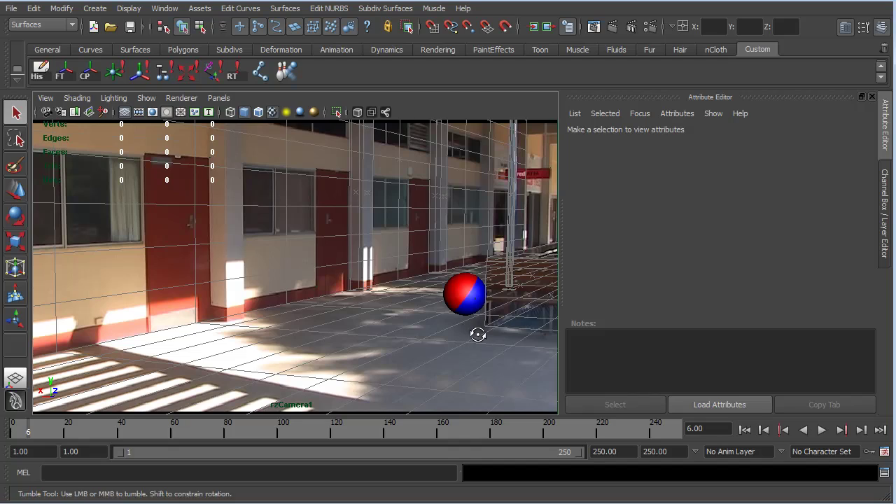
mouse_move(476, 332)
left_mouse_down("alt")
mouse_move(436, 346)
mouse_move(484, 343)
mouse_move(509, 327)
mouse_move(488, 336)
left_mouse_up("alt")
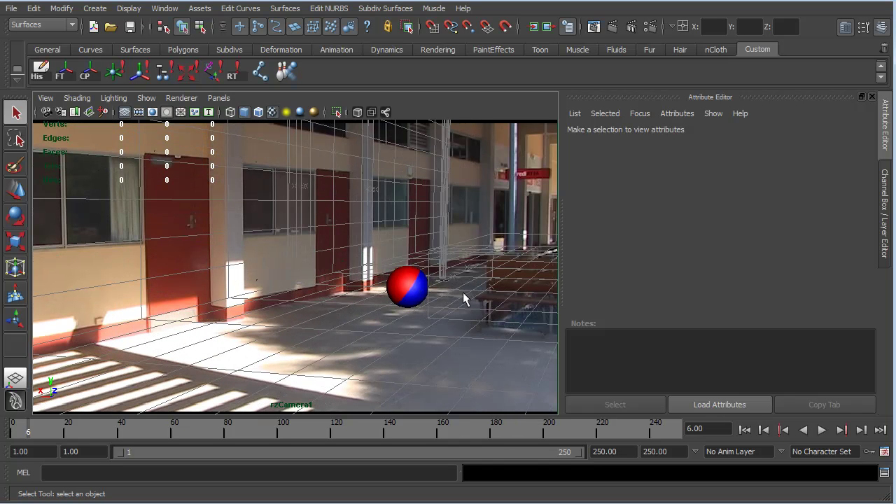